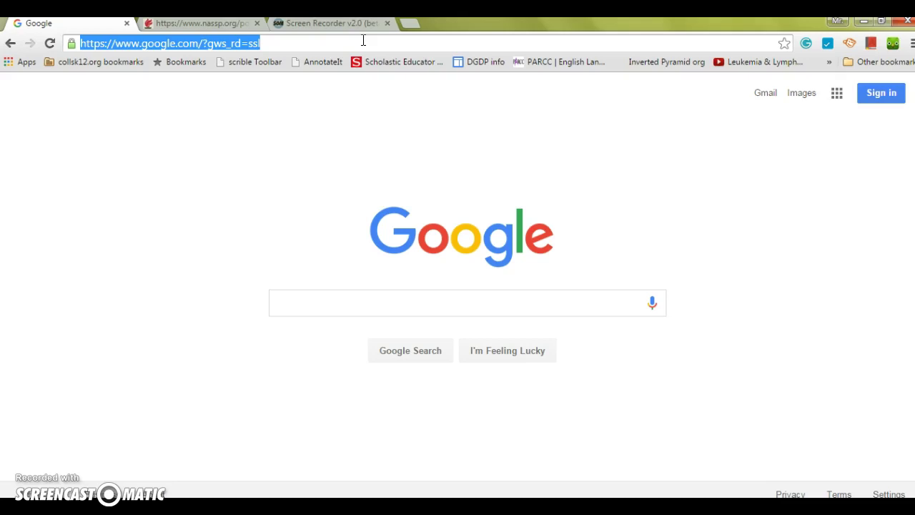
- Go to blogger.com and sign in with the account password
type("blogger.comlogger")
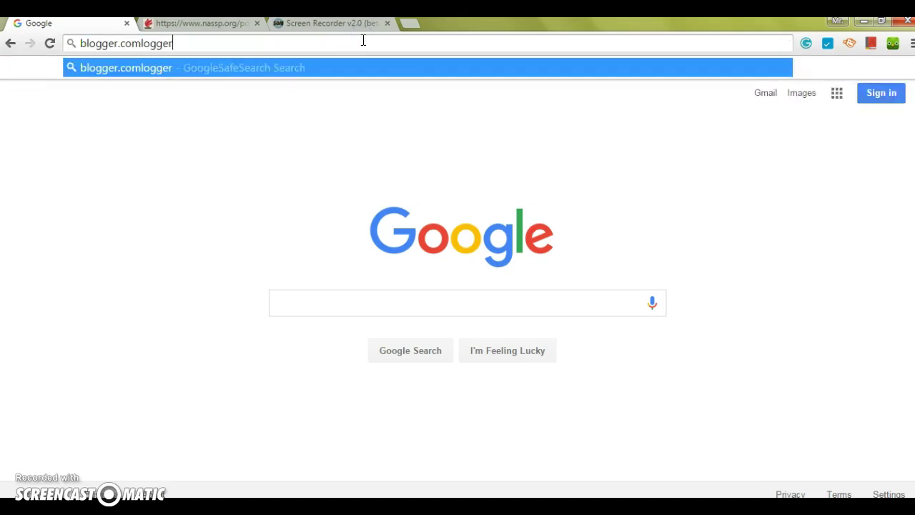
type(".c")
key("BackSpace")
key("BackSpace")
key("BackSpace")
key("BackSpace")
key("BackSpace")
key("BackSpace")
key("BackSpace")
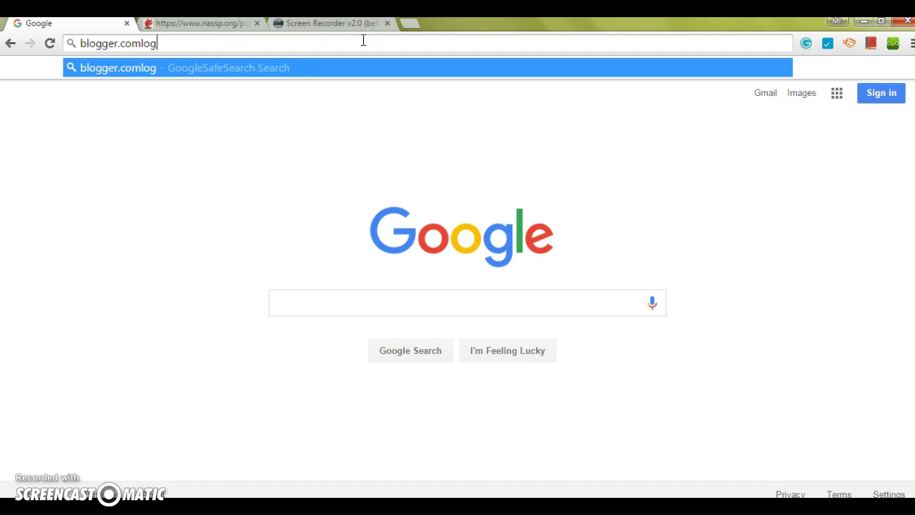
key("BackSpace")
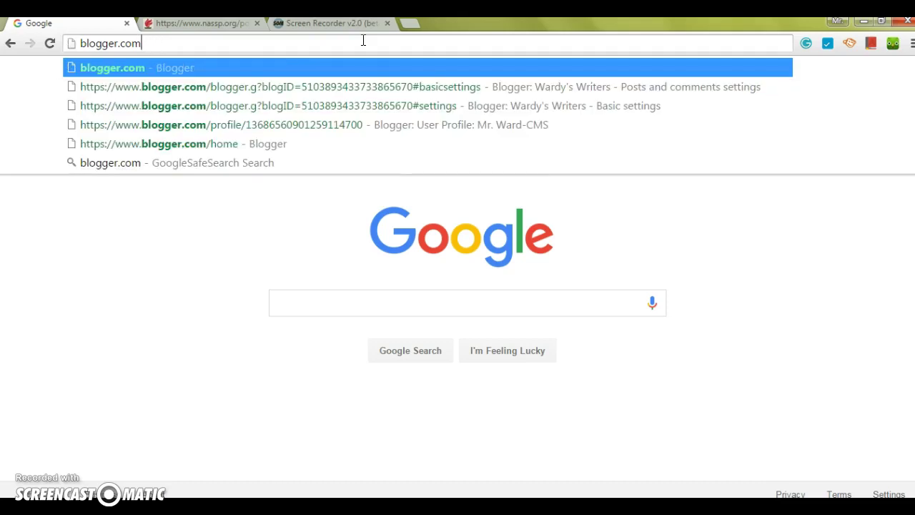
key("Return")
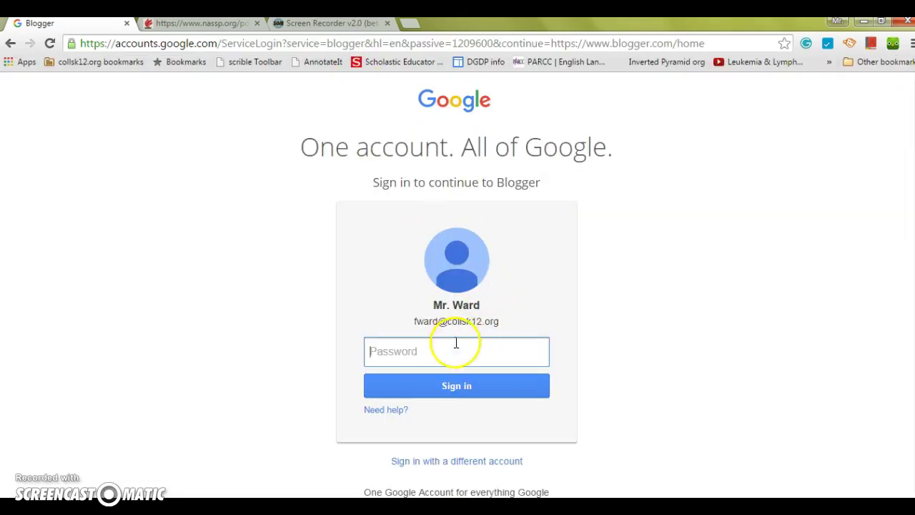
type("•••••••••")
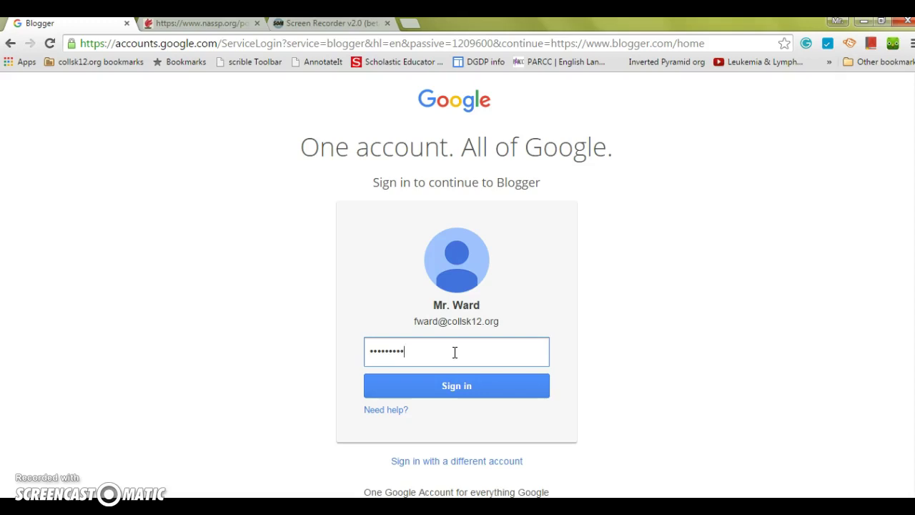
key("Return")
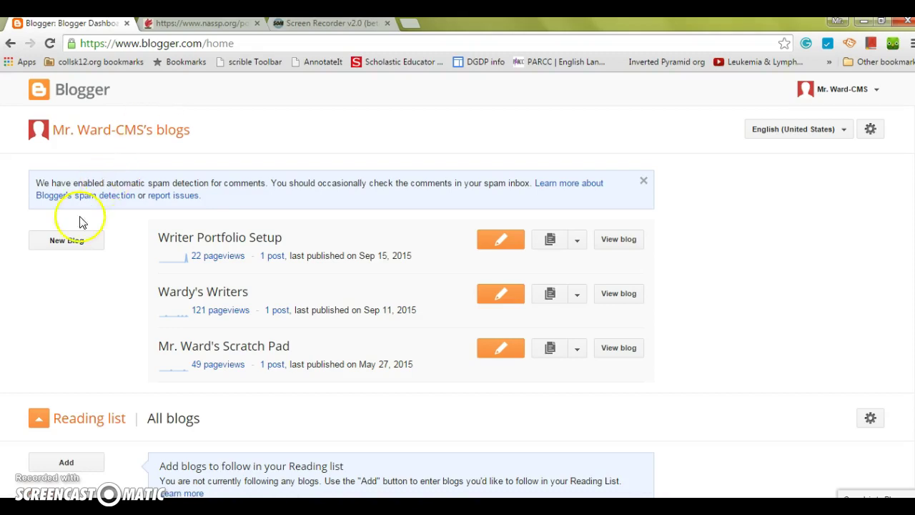
- Start a new blog titled 'Wardy's Writers2'
left_click(68, 246)
left_click(67, 243)
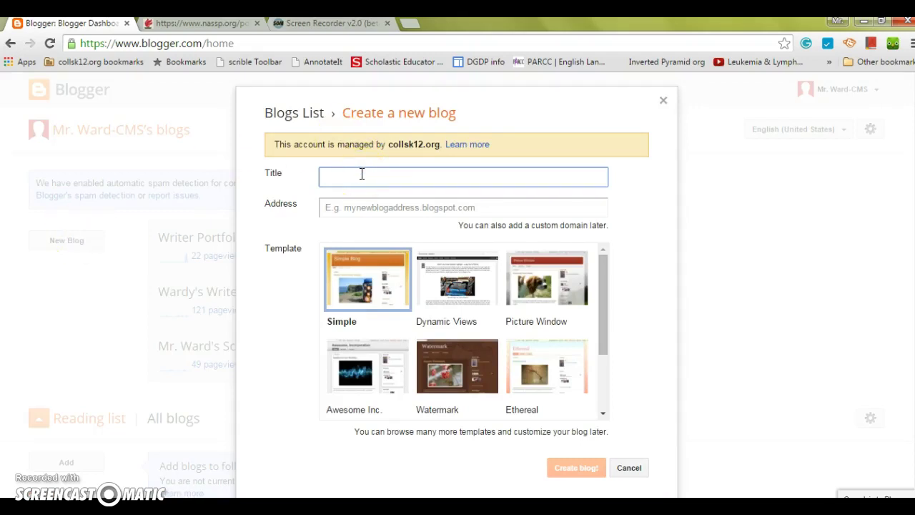
type("Wardy's Writers2")
left_click(402, 179)
left_click(375, 203)
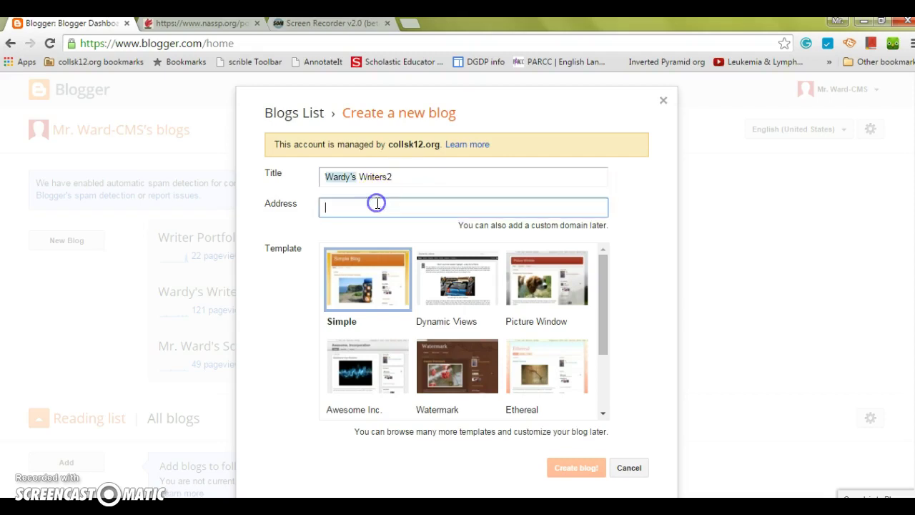
left_click(407, 176)
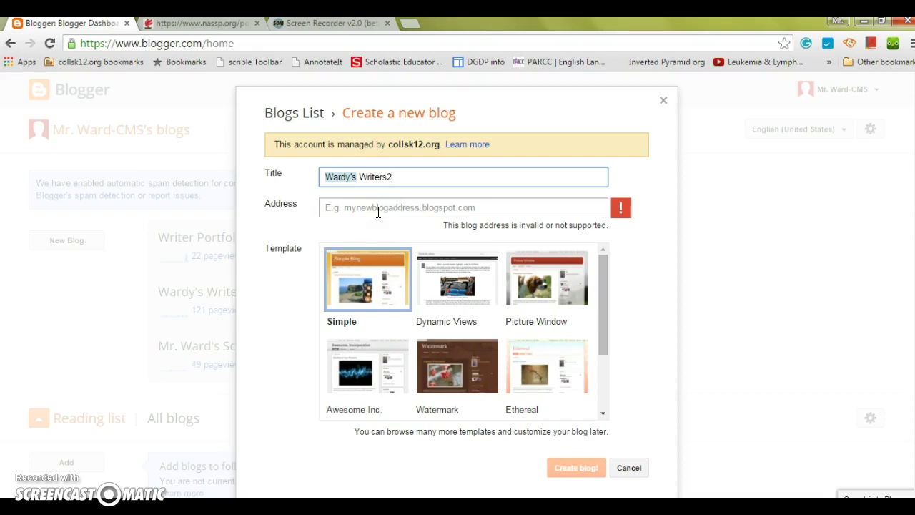
key("End")
type("wa")
key("BackSpace")
key("BackSpace")
- Set the address to wardyswriters2.blogspot.com, keep the Simple template, and create the blog
left_click(379, 211)
type("wardysw")
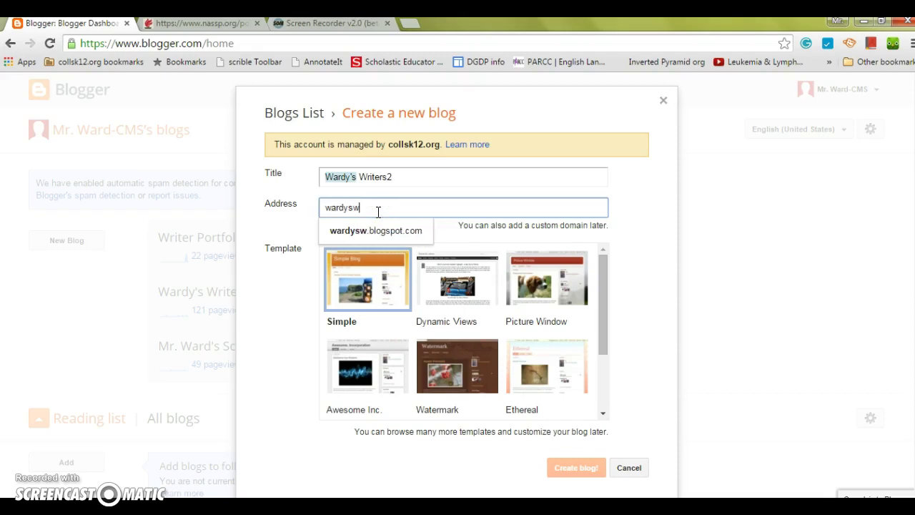
type("riters2")
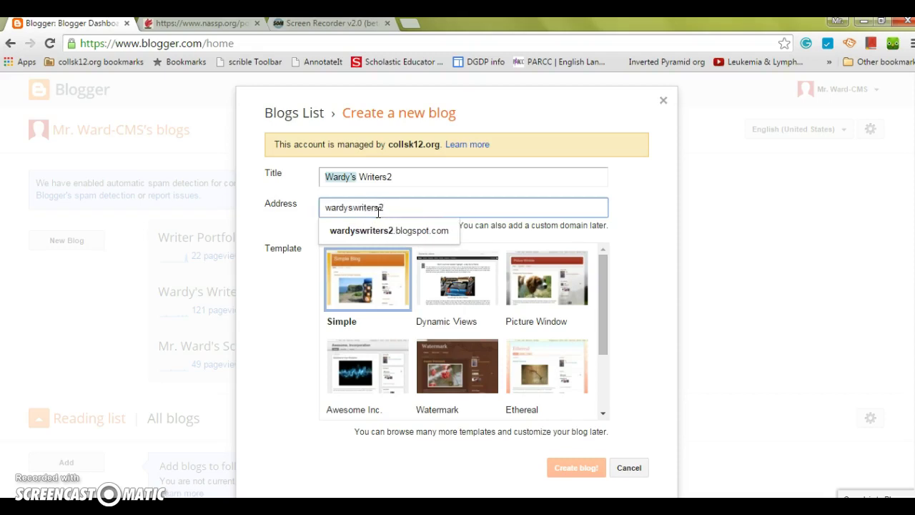
left_click(485, 236)
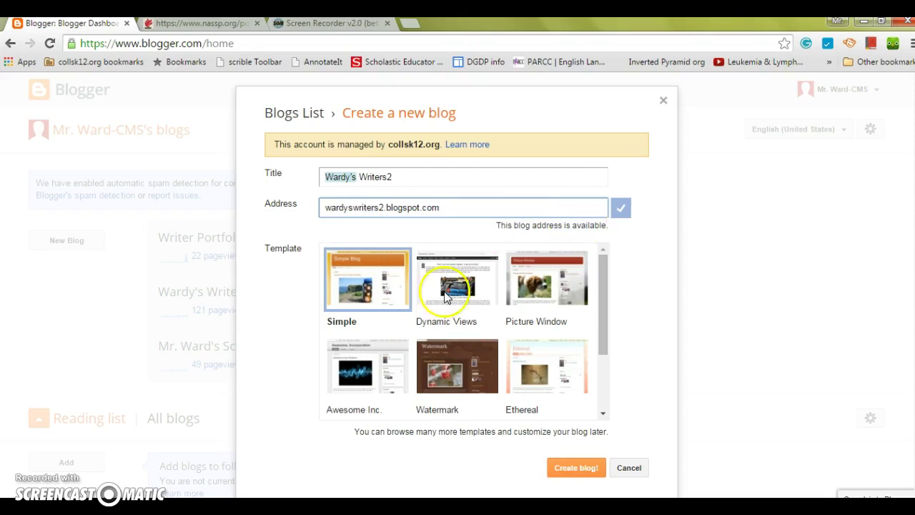
left_click(369, 295)
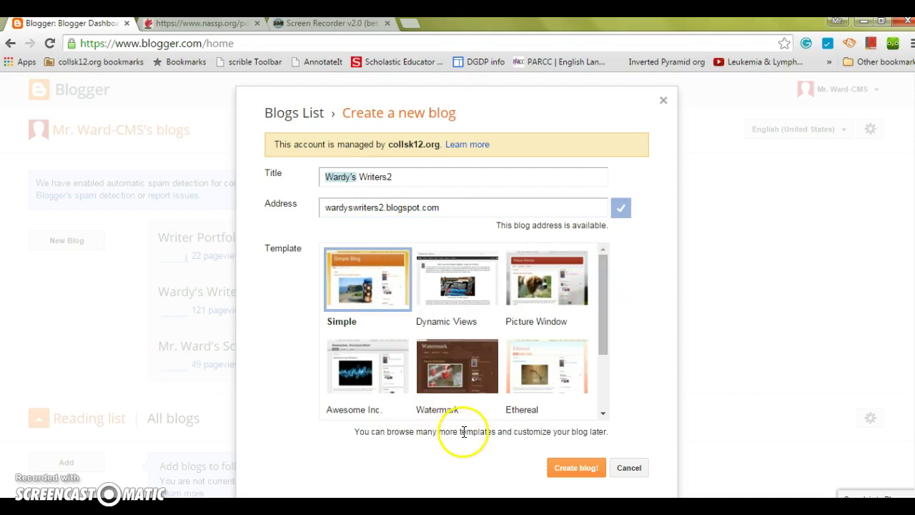
left_click(563, 469)
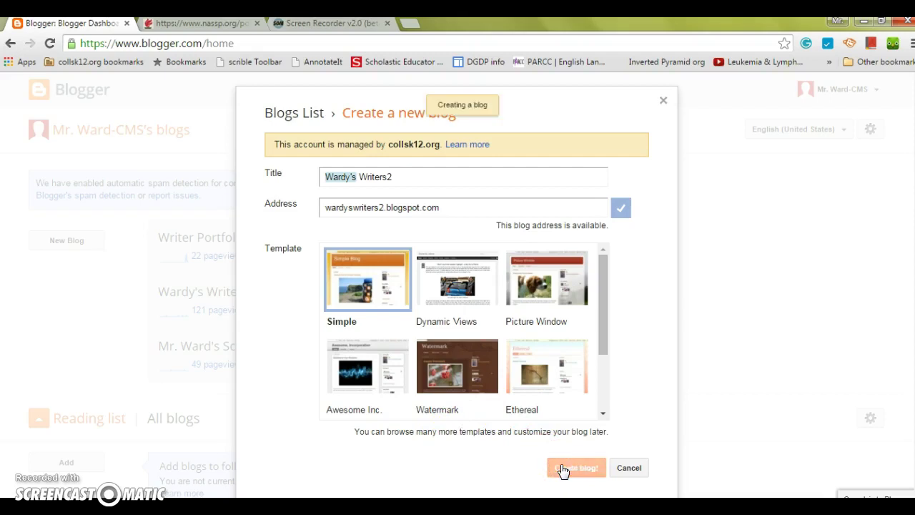
left_click(240, 165)
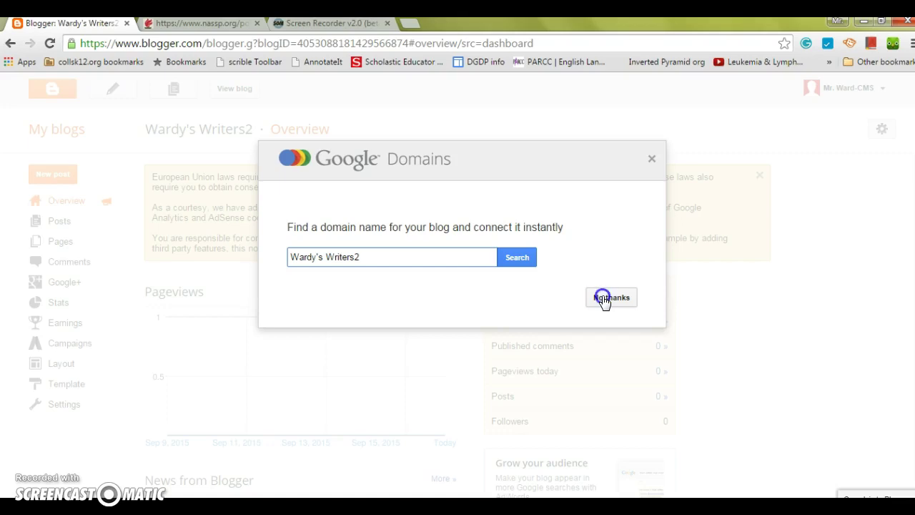
- Decline the Google Domains offer and go to the Wardy's Writers2 Overview
left_click(604, 299)
left_click(92, 187)
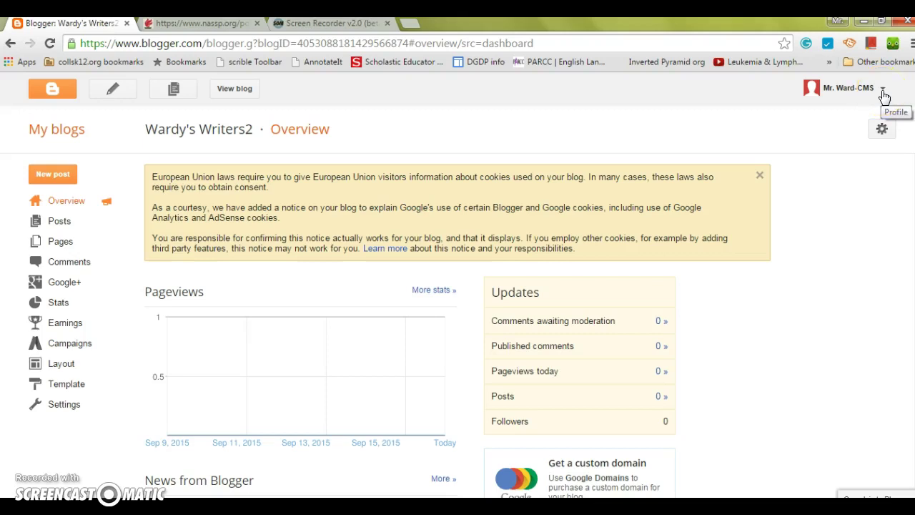
- Open the Blogger user profile for editing, leaving the Display name unchanged
left_click(883, 93)
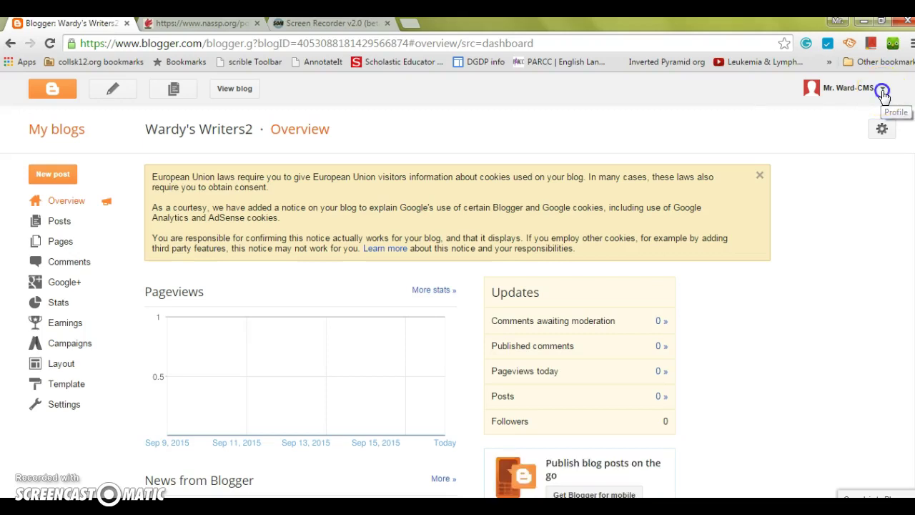
left_click(799, 122)
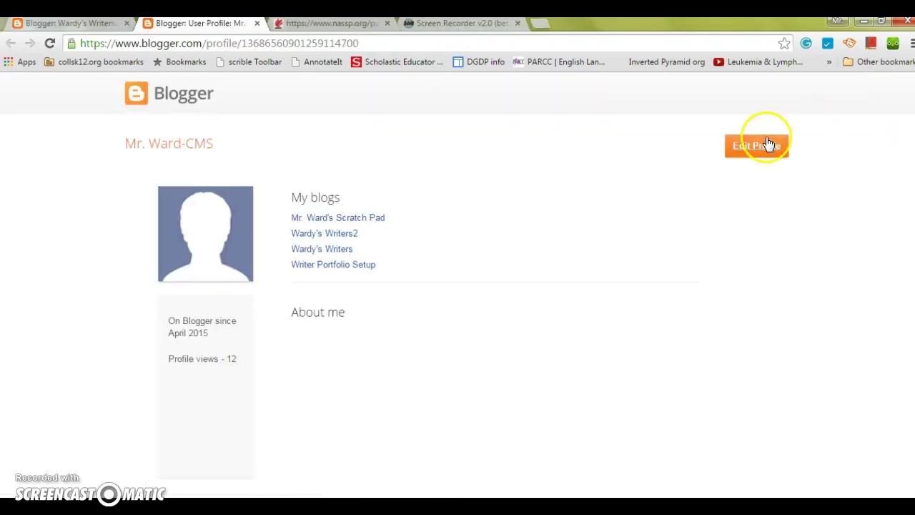
left_click(762, 141)
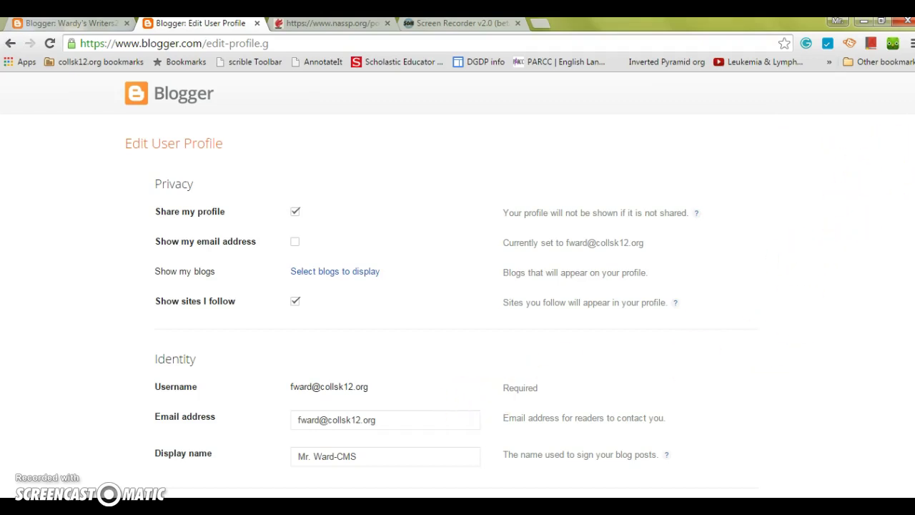
scroll(904, 225, "down", 2)
left_click(406, 300)
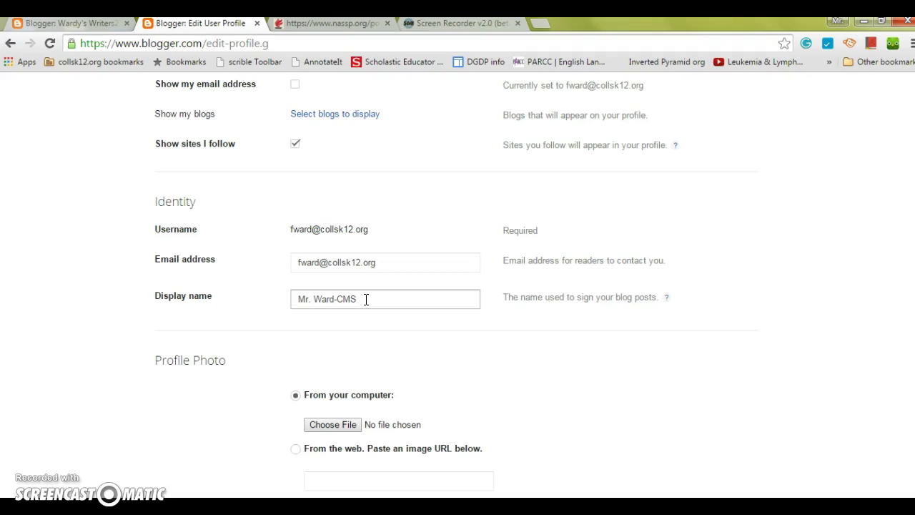
left_click(801, 307)
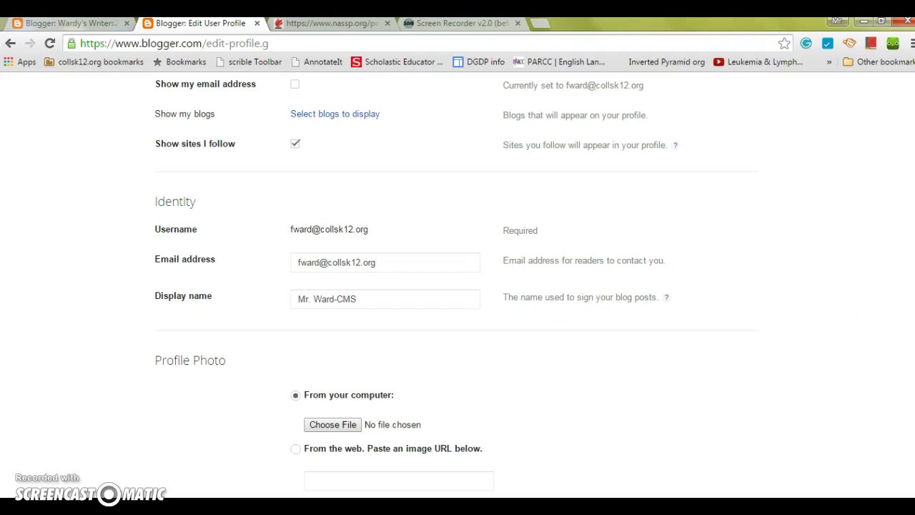
- Save the user profile with profile sharing enabled
scroll(801, 307, "down", 2)
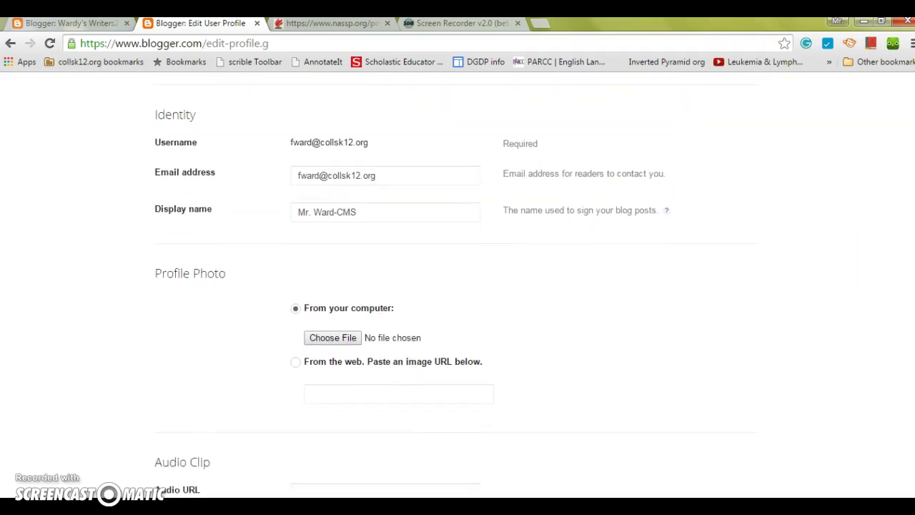
scroll(458, 286, "up", 6)
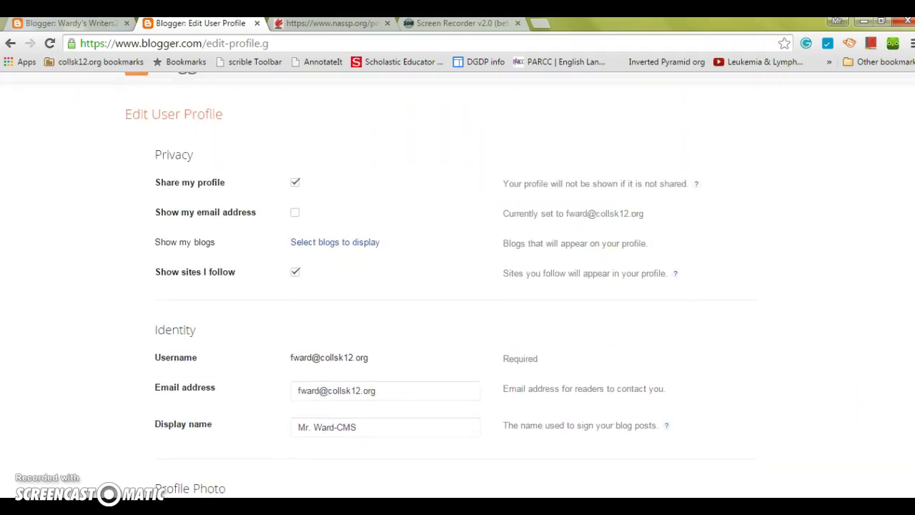
scroll(458, 286, "up", 1)
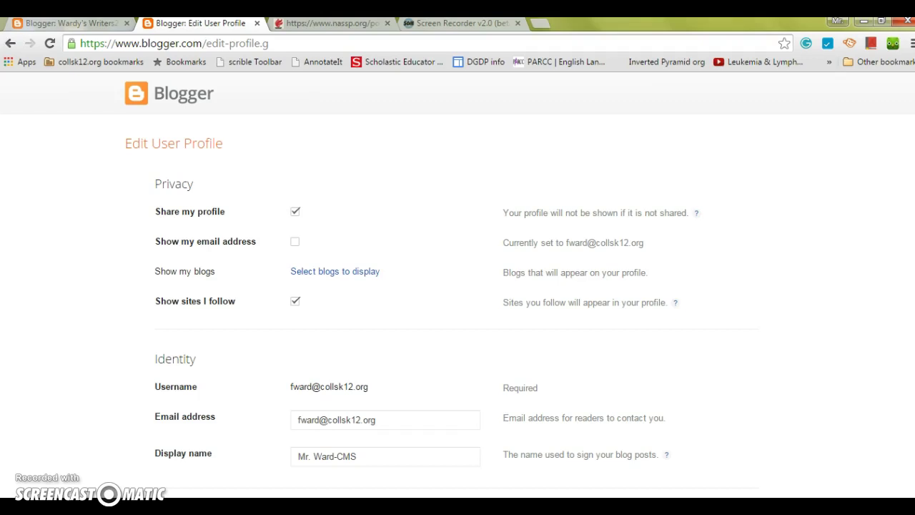
scroll(458, 286, "down", 4)
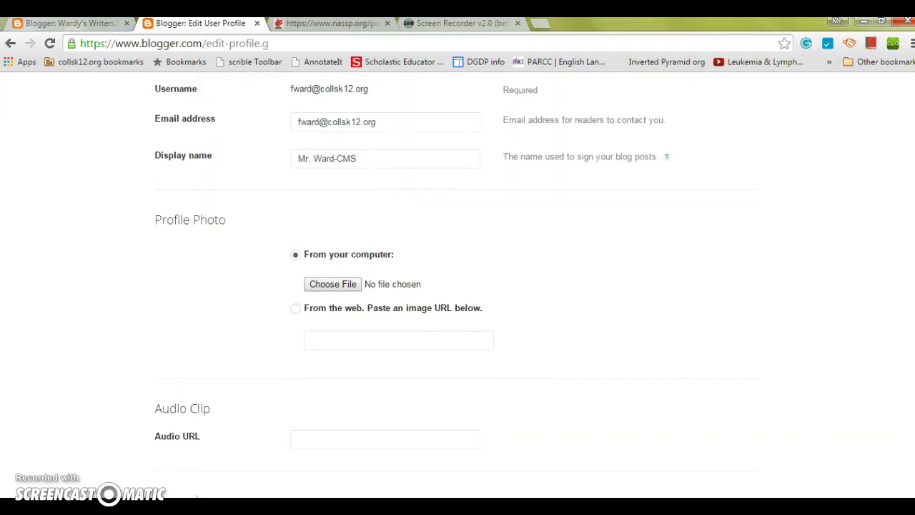
scroll(458, 286, "down", 10)
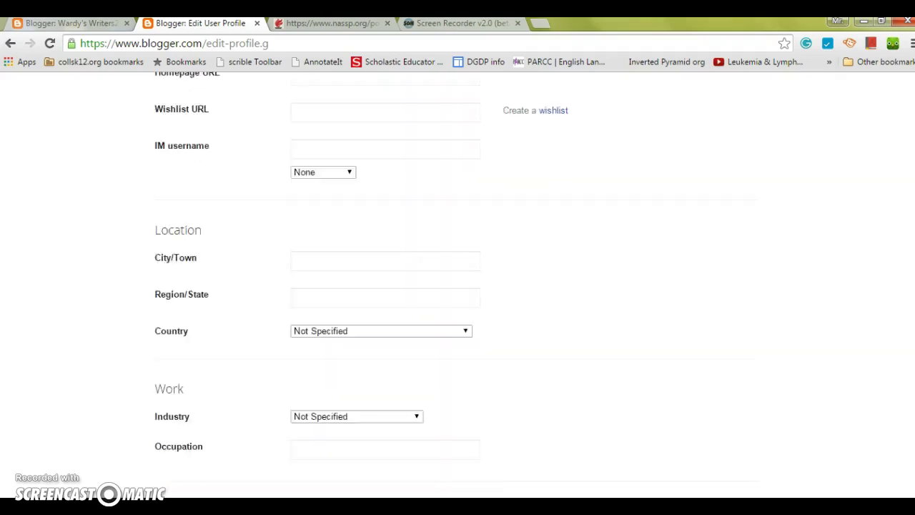
scroll(458, 286, "down", 2)
scroll(458, 286, "up", 15)
scroll(457, 286, "down", 2)
scroll(457, 286, "down", 2)
scroll(457, 286, "up", 3)
scroll(458, 286, "down", 5)
scroll(458, 286, "down", 5)
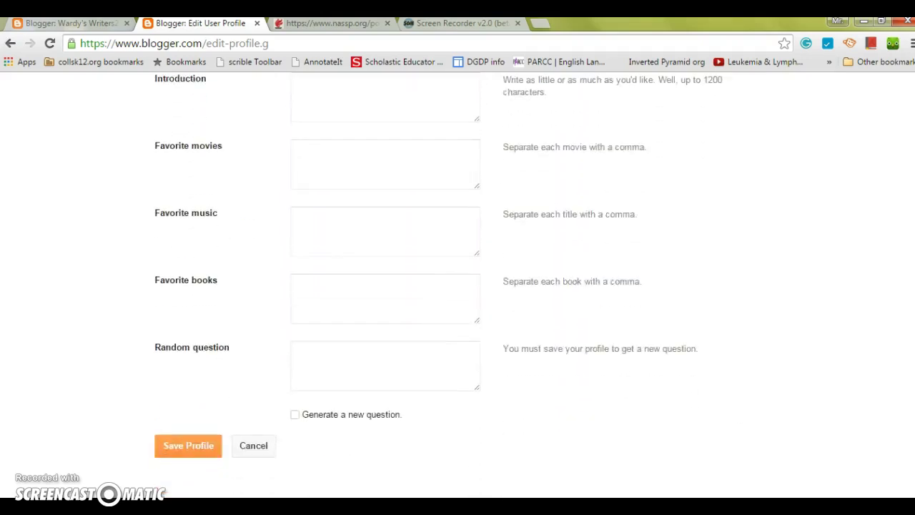
left_click(205, 356)
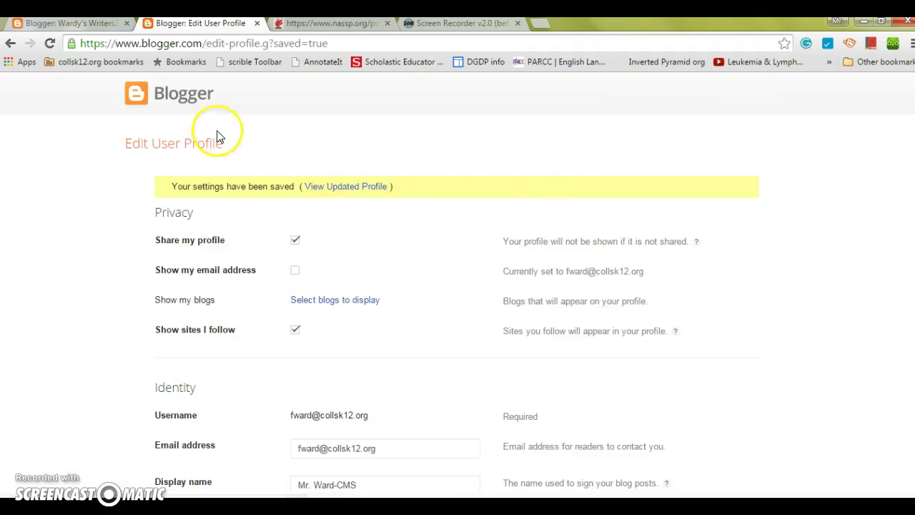
- Return to the Blogger dashboard and open the Wardy's Writers2 Overview
left_click(169, 106)
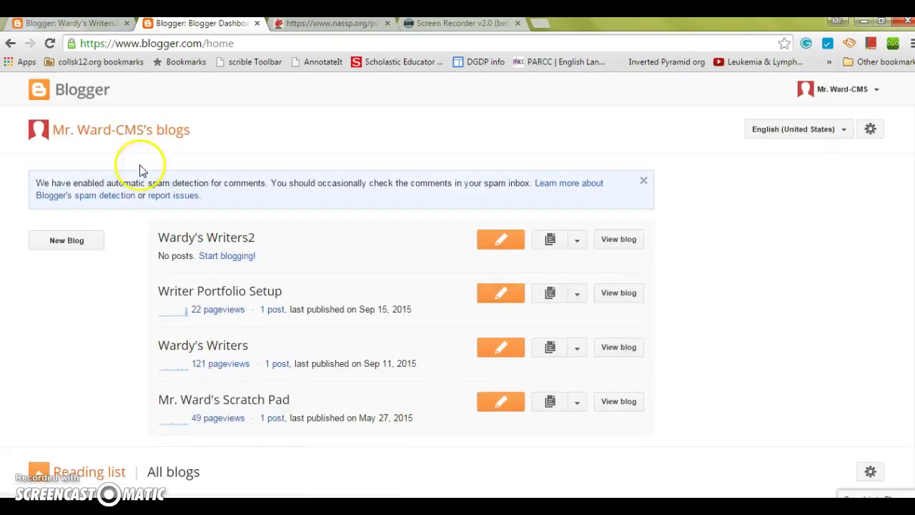
left_click(181, 243)
left_click(508, 246)
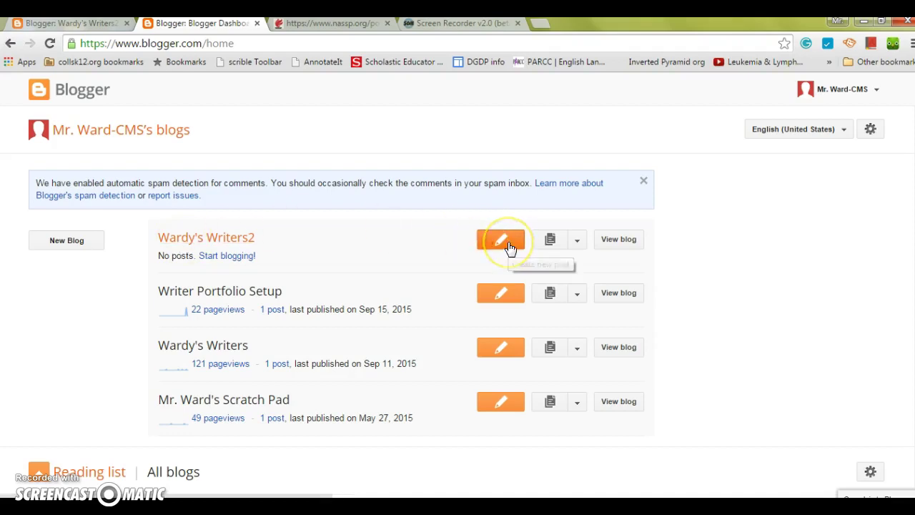
left_click(510, 247)
left_click(227, 239)
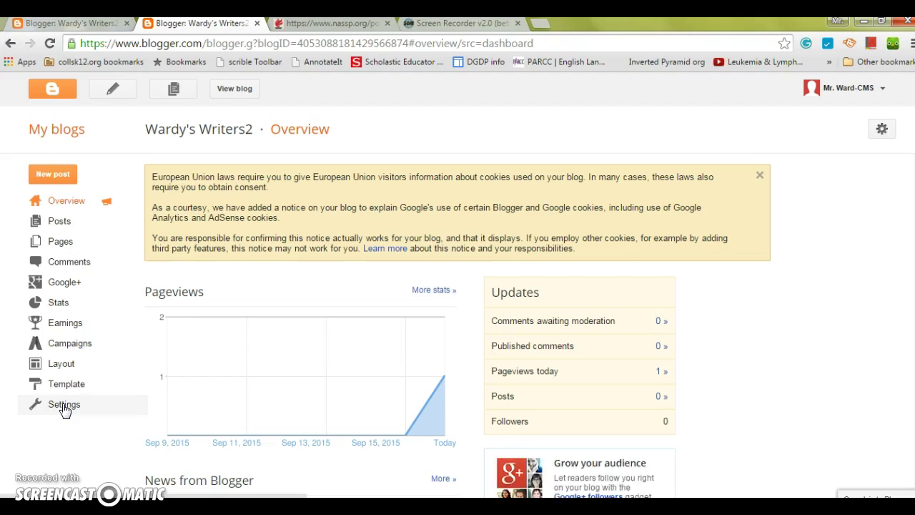
- Open the blog's Settings and enter a new author's e-mail address
left_click(64, 406)
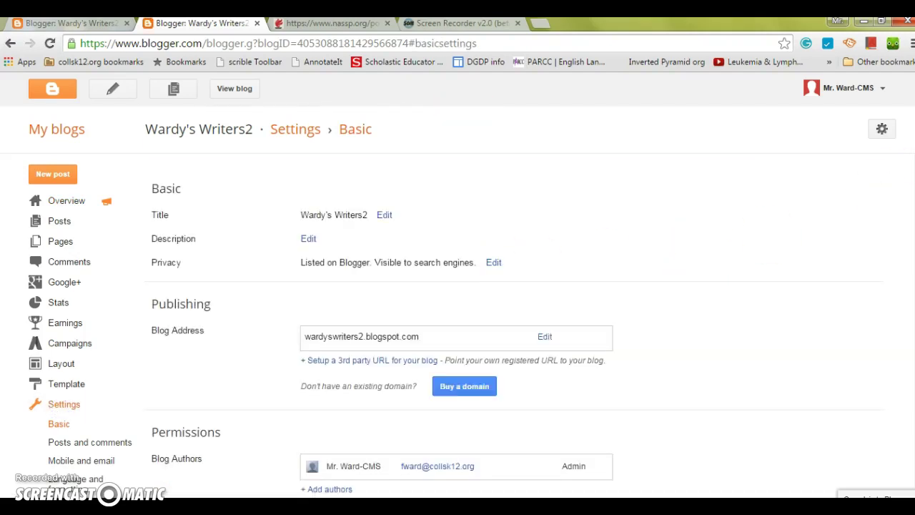
scroll(456, 324, "down", 1)
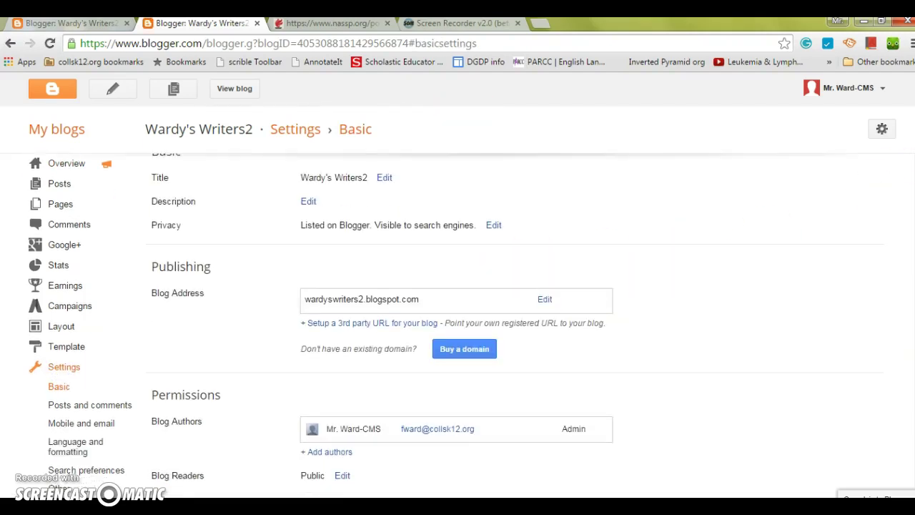
left_click(345, 455)
left_click(346, 473)
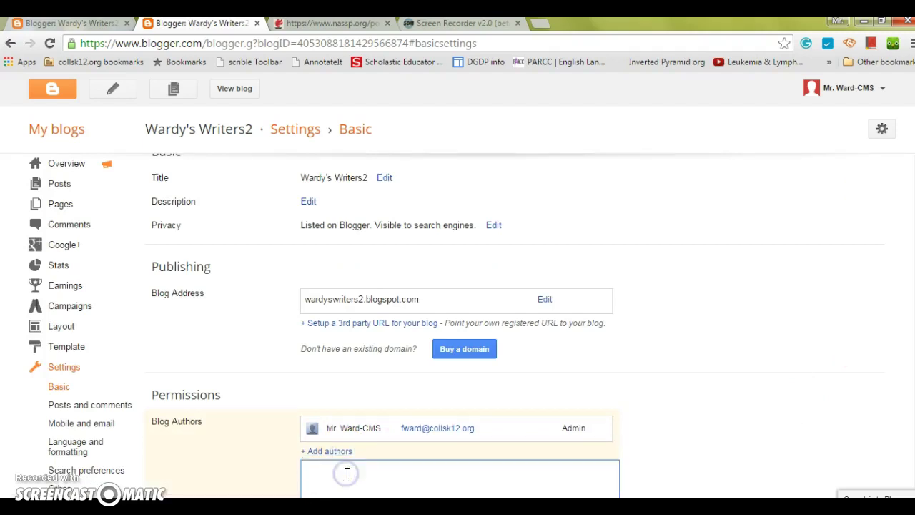
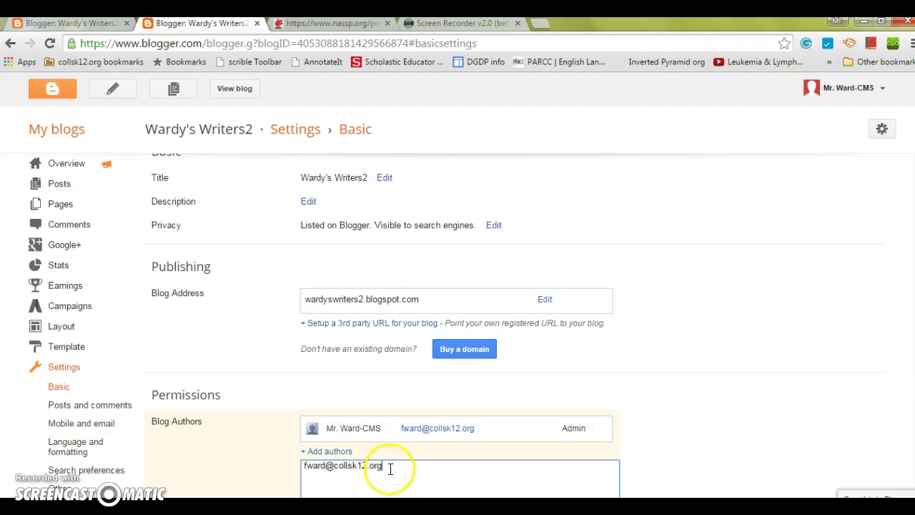
scroll(633, 434, "down", 2)
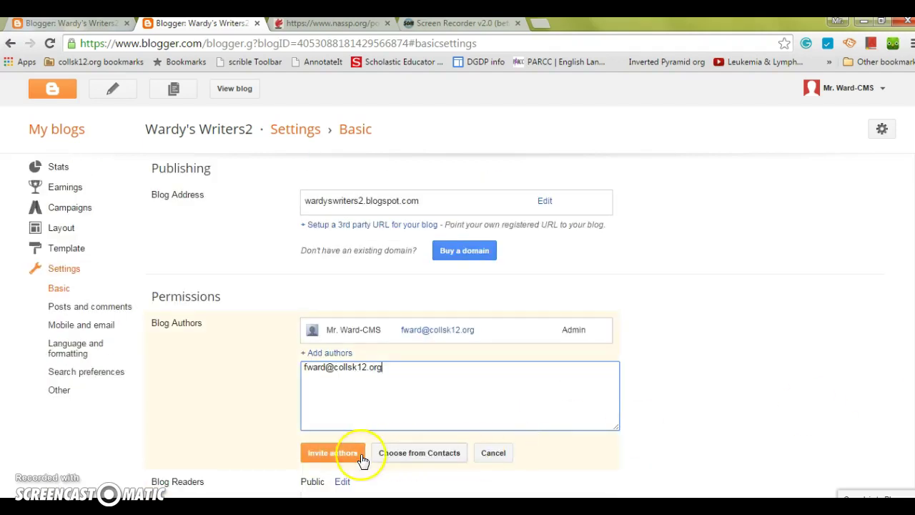
- Delete the author address, cancel adding the author, and go to the Pages list
left_click_drag(392, 371, 281, 374)
key("BackSpace")
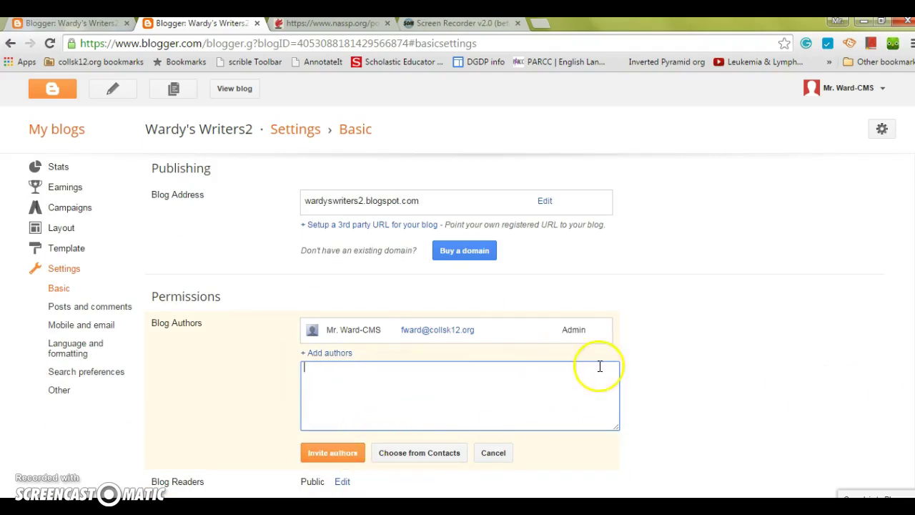
left_click(497, 457)
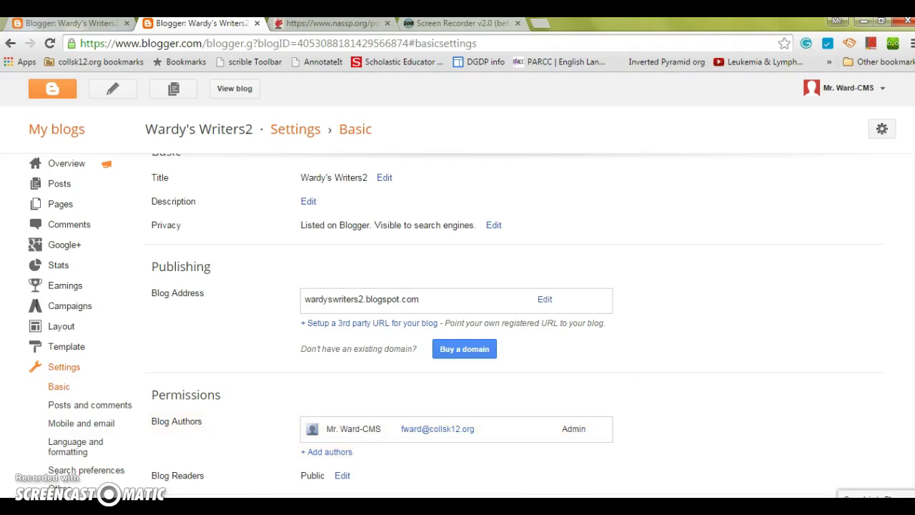
scroll(457, 322, "up", 1)
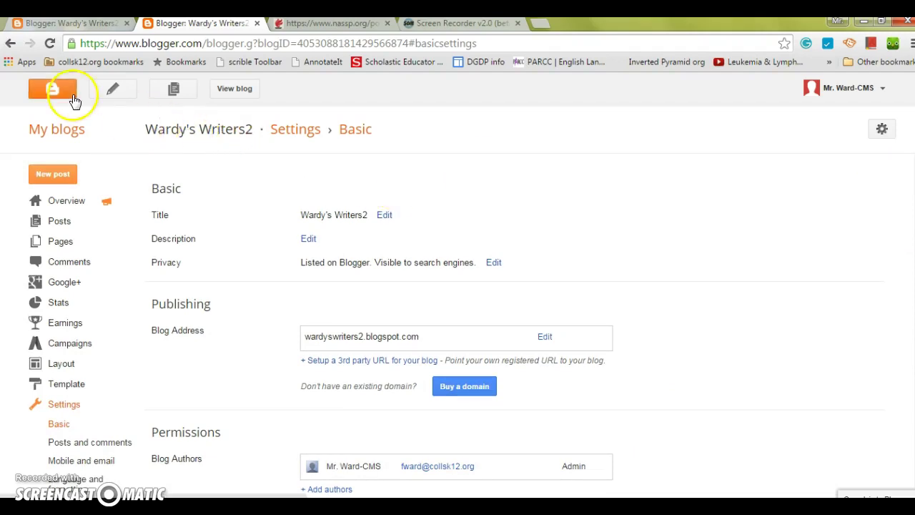
left_click(60, 244)
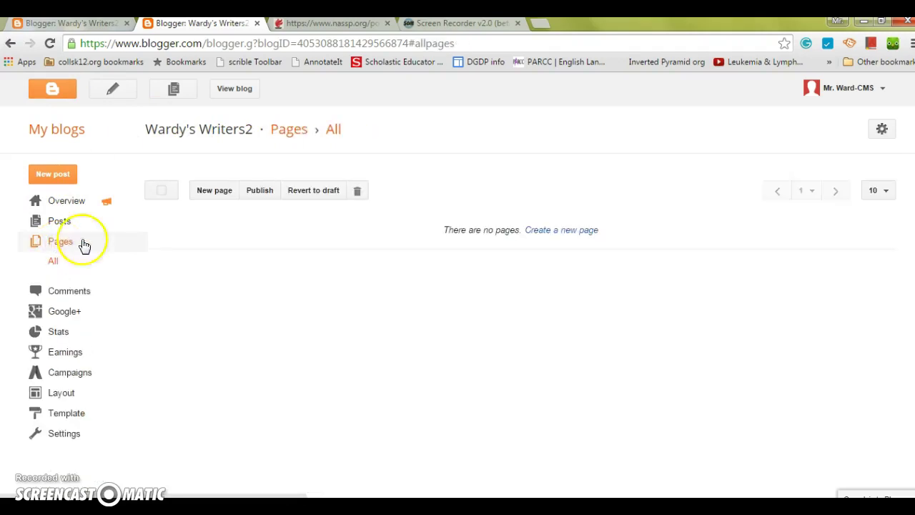
- Publish an 'About the Author' page introducing a ten-year teacher at Collingswood Middle School
left_click(201, 192)
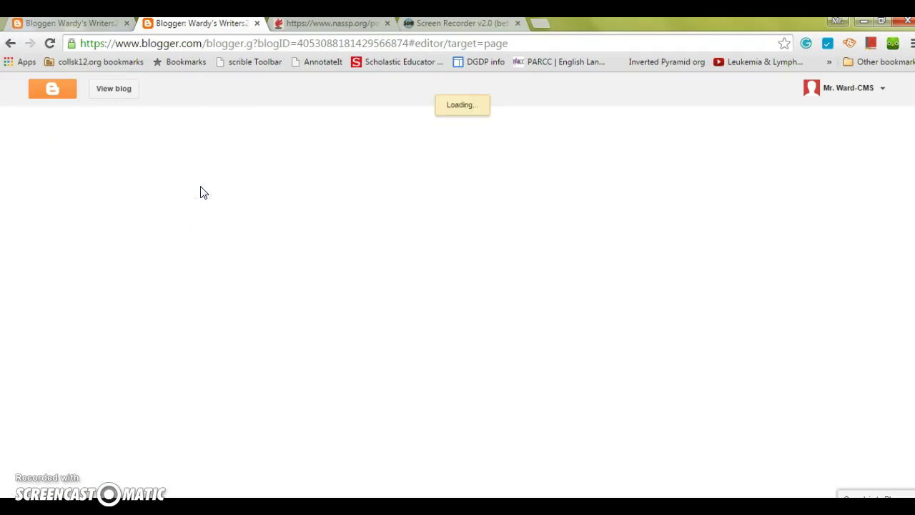
left_click(229, 127)
type("About the")
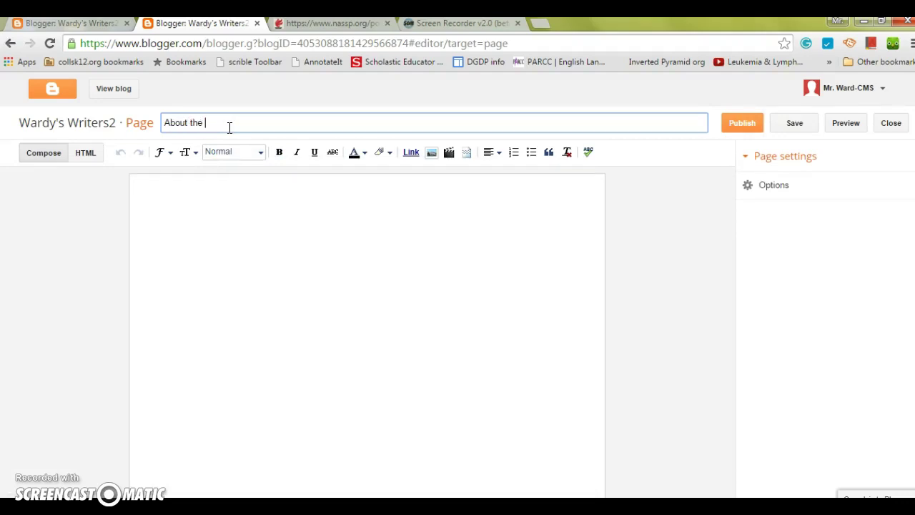
type(" Author")
left_click(216, 212)
type("Mr.")
key("BackSpace")
type("A ten year")
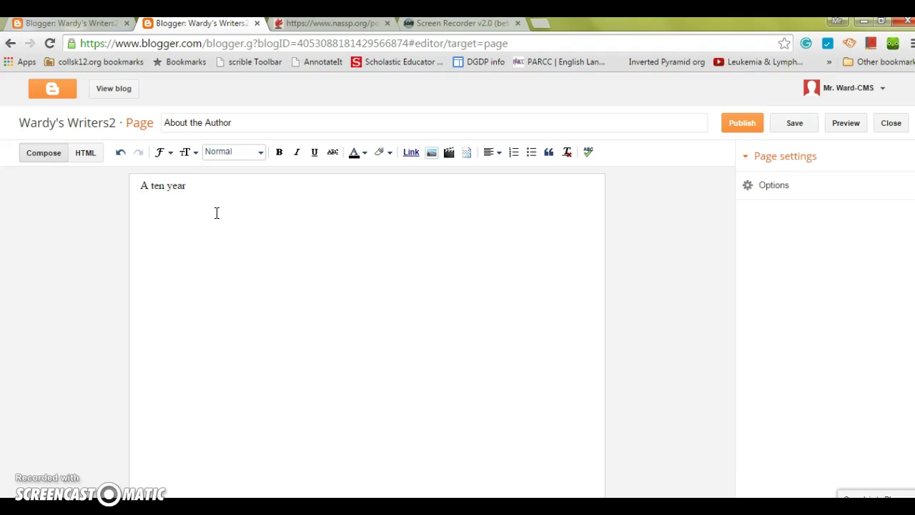
type(" teacher. Mr. Ward")
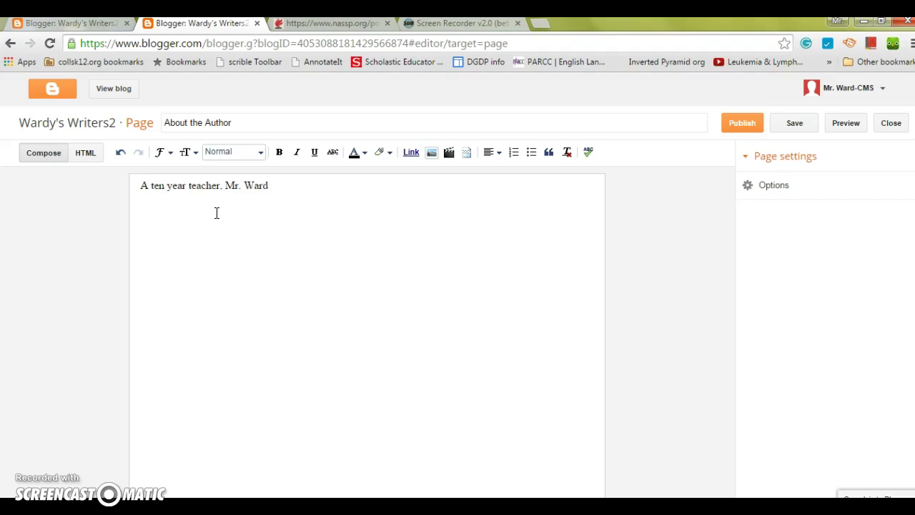
type(" is in his fourth year")
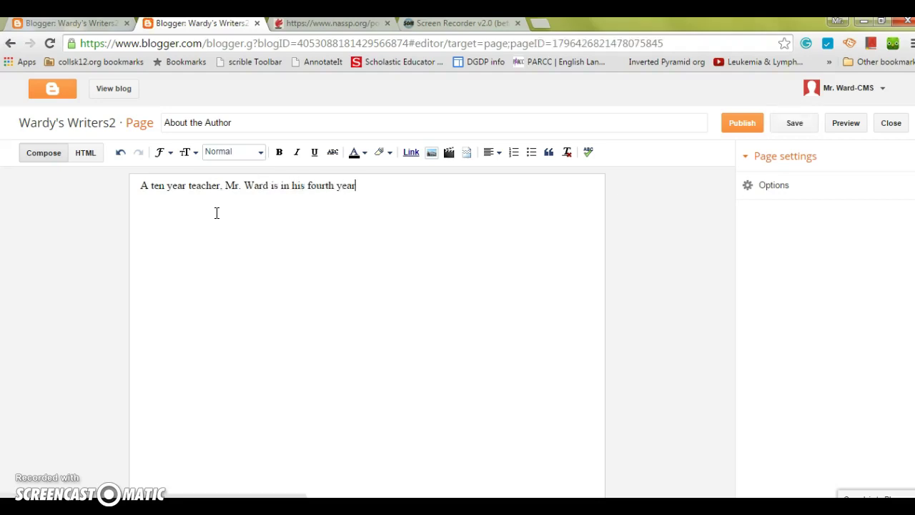
type(" at Collingswood Middle")
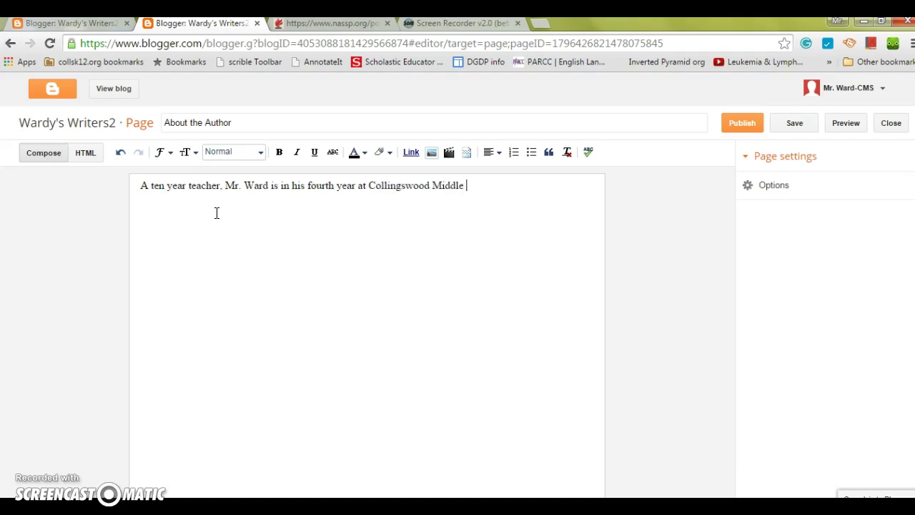
type(" School...")
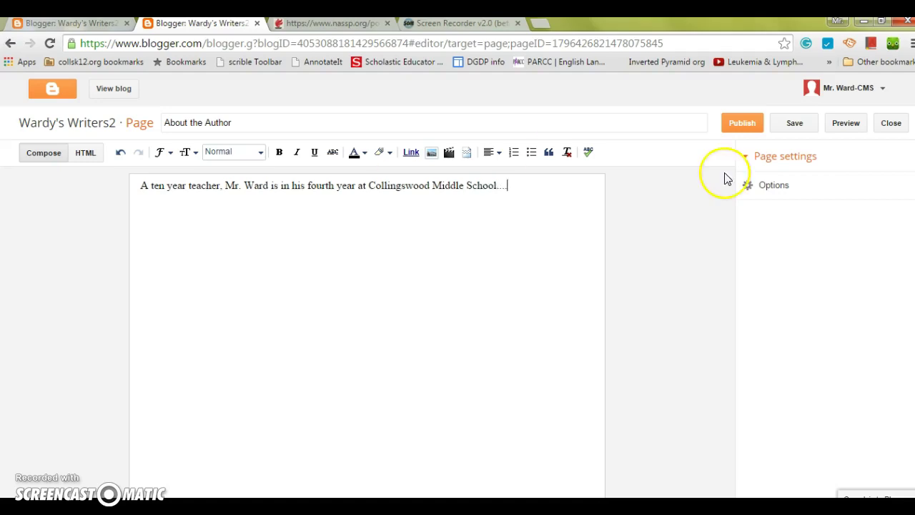
left_click(800, 131)
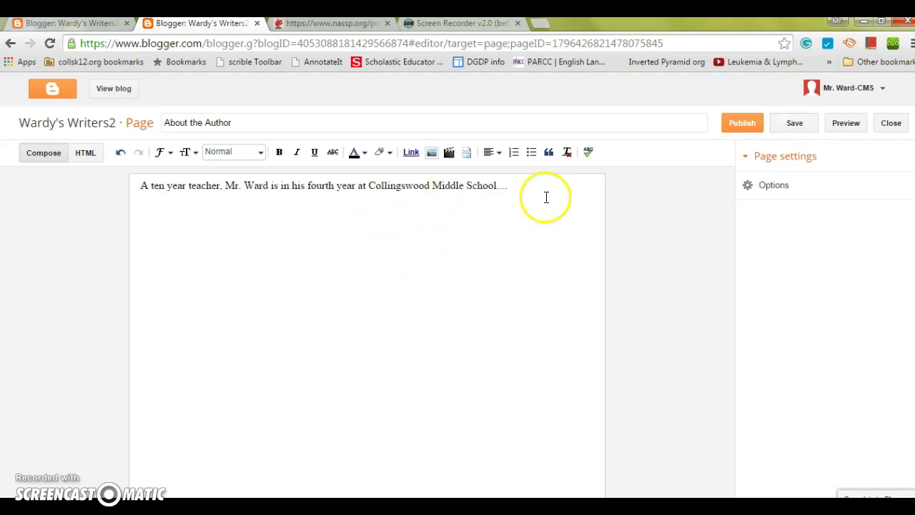
left_click(744, 124)
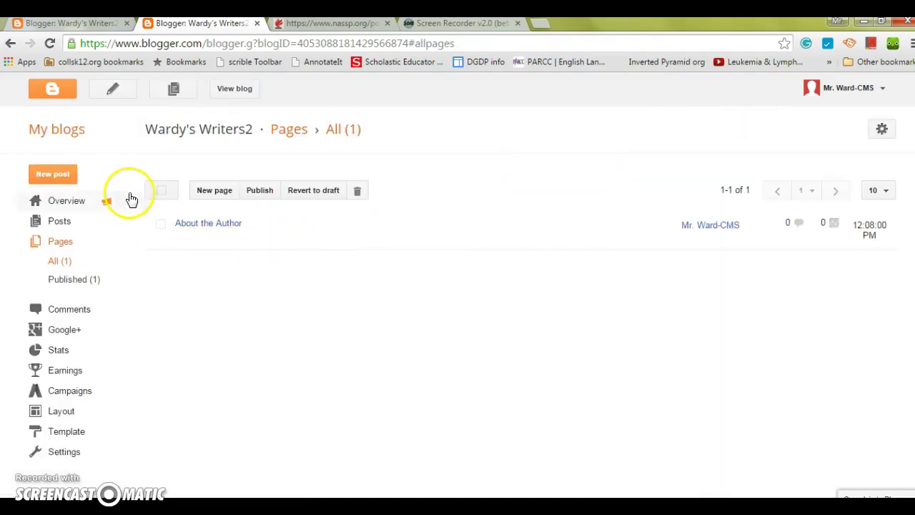
left_click(249, 91)
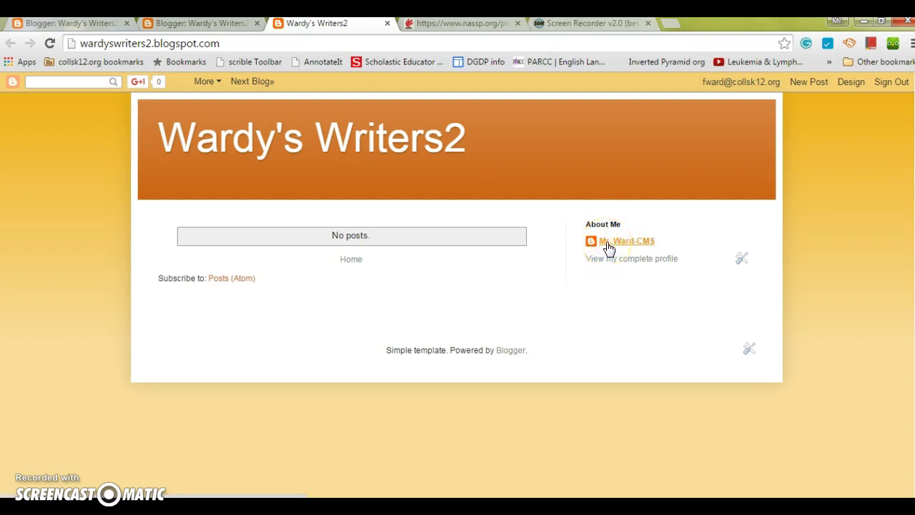
left_click(388, 24)
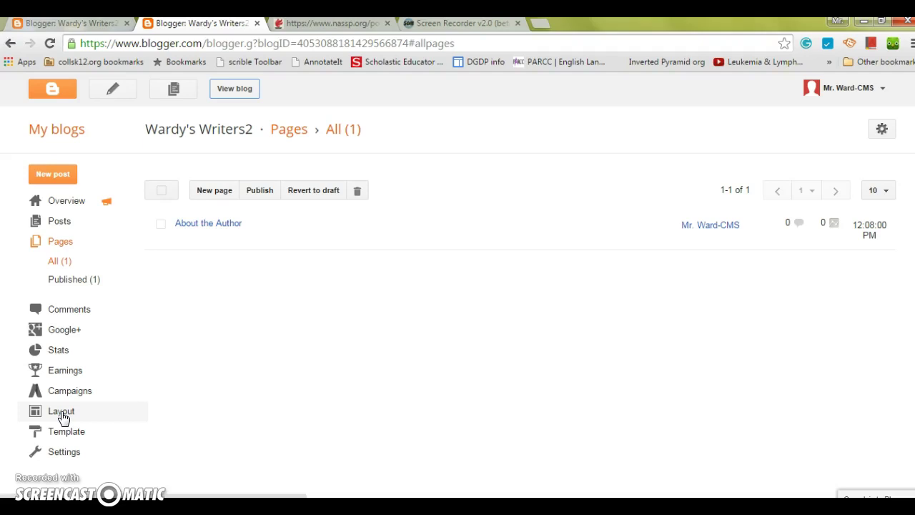
left_click(548, 25)
- Load philly.com, then switch back to the Wardy's Writers2 Pages tab
type("philly.co")
key("Return")
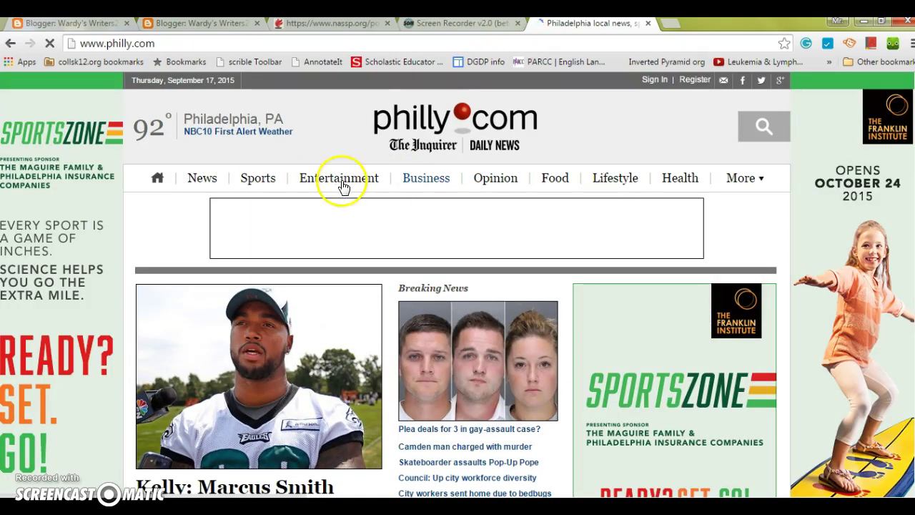
left_click(212, 25)
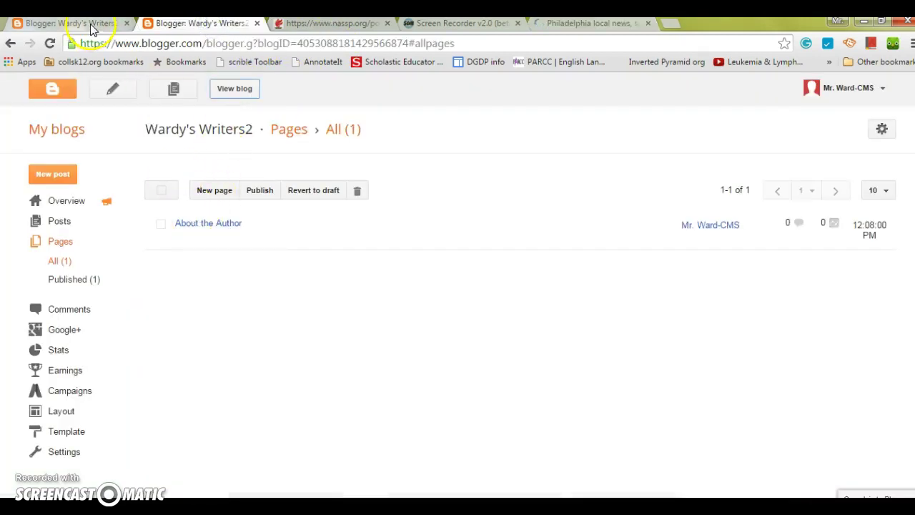
- Add a Cross-Column Pages gadget listing Home and About the Author, and save it
left_click(63, 412)
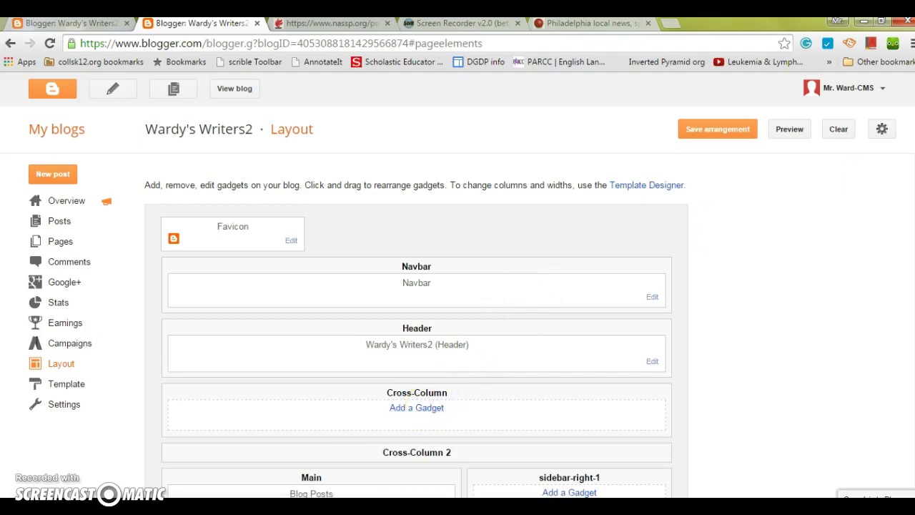
scroll(417, 322, "down", 1)
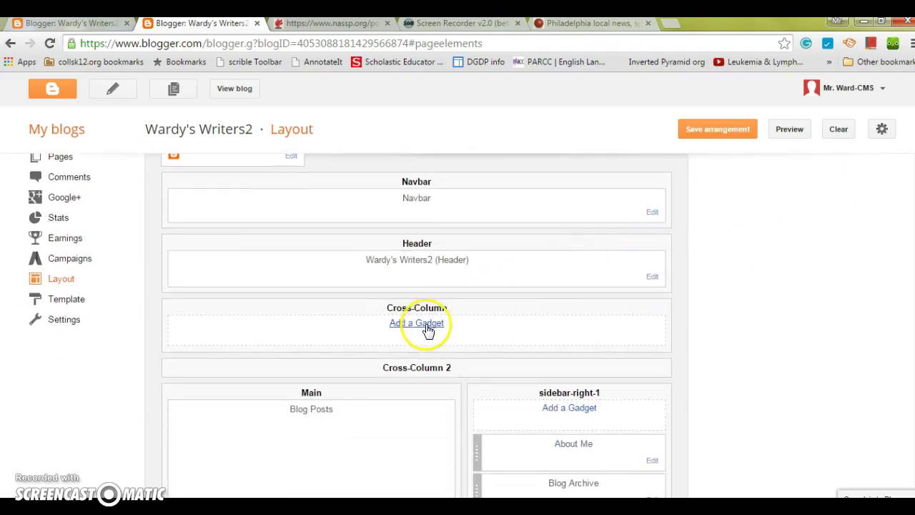
left_click(422, 323)
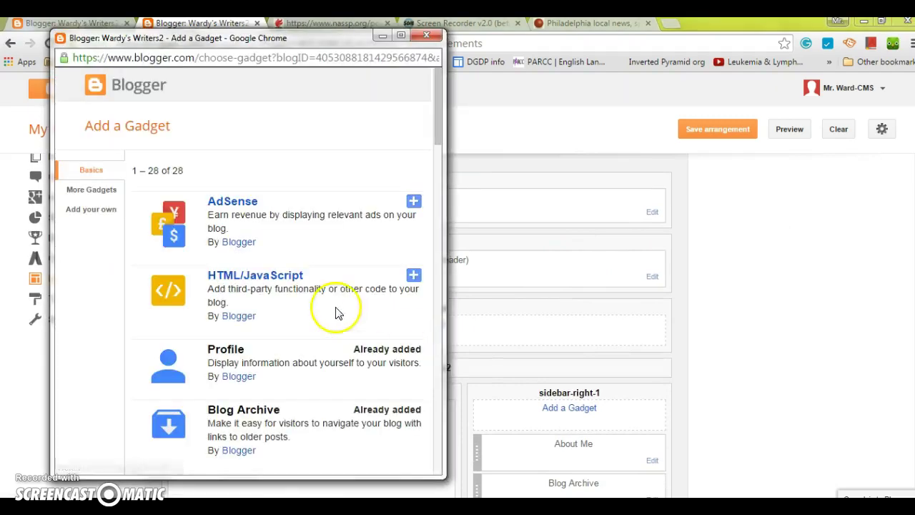
left_click_drag(437, 132, 446, 205)
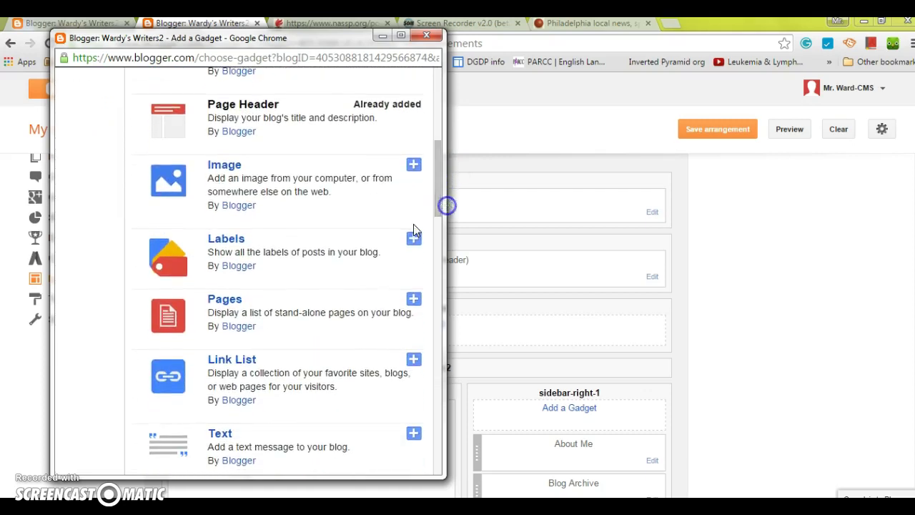
left_click(415, 300)
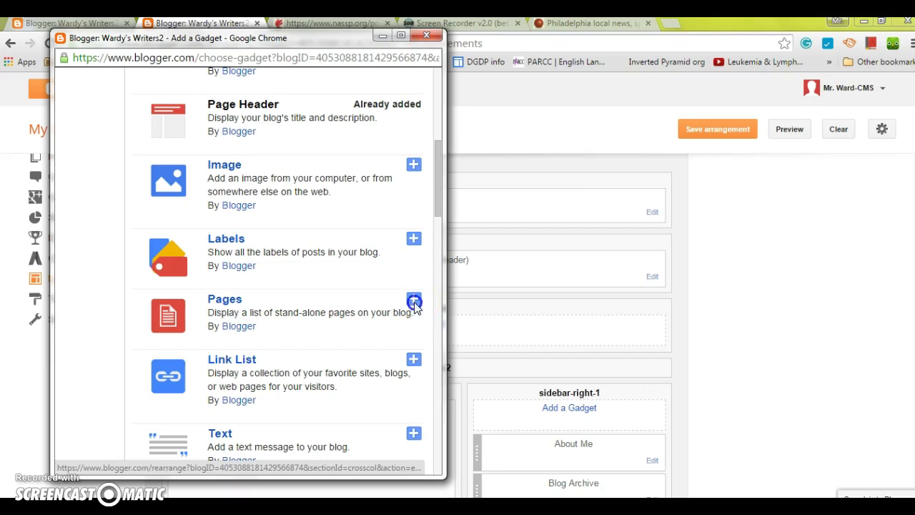
left_click(148, 301)
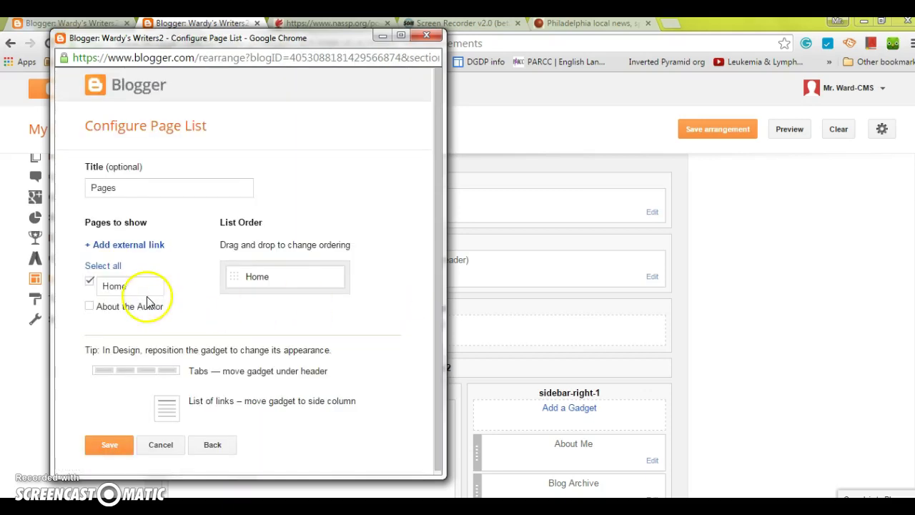
left_click(89, 306)
left_click(236, 304)
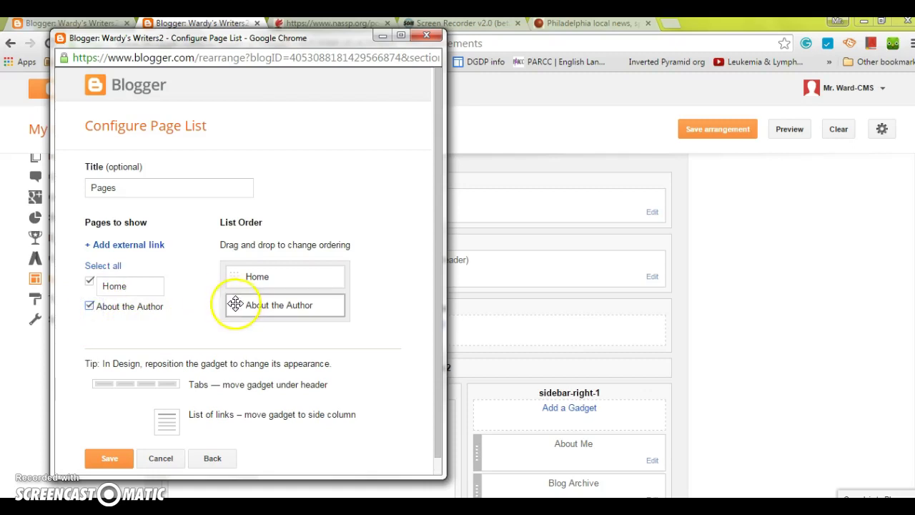
left_click(242, 303)
mouse_move(234, 305)
left_mouse_down()
mouse_move(231, 317)
mouse_move(235, 262)
mouse_move(241, 310)
left_mouse_up()
left_click(110, 459)
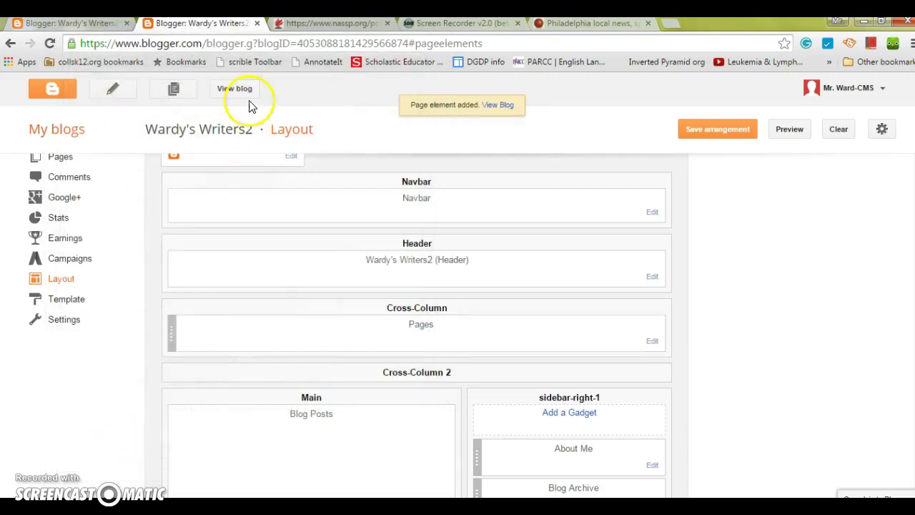
- View the live blog and switch between its About the Author and Home tabs
left_click(244, 92)
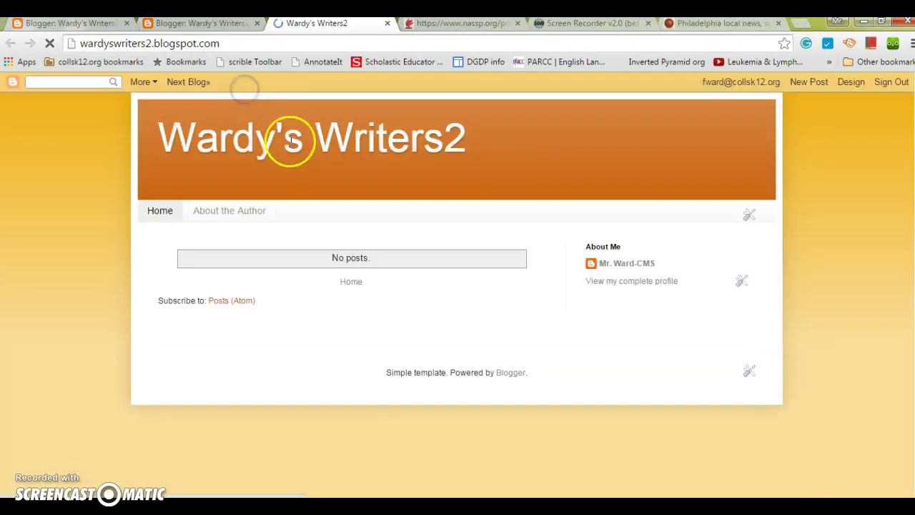
left_click(241, 211)
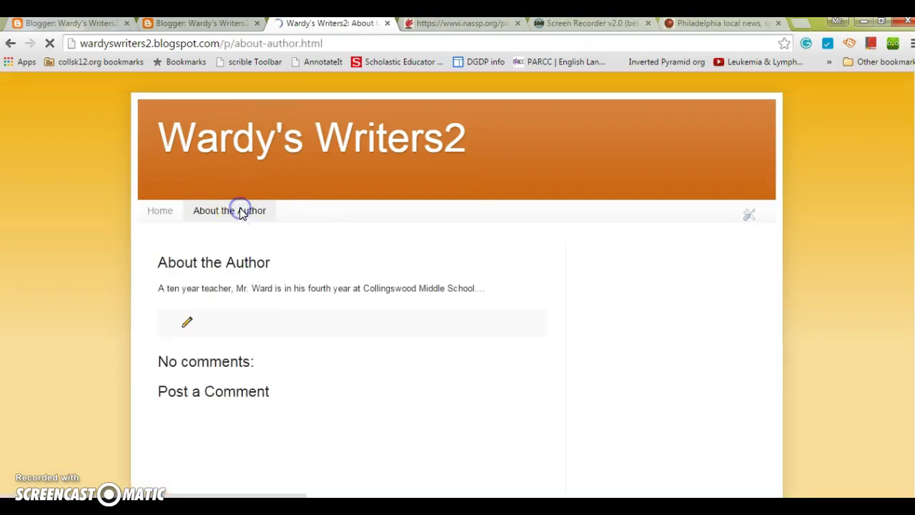
left_click(157, 212)
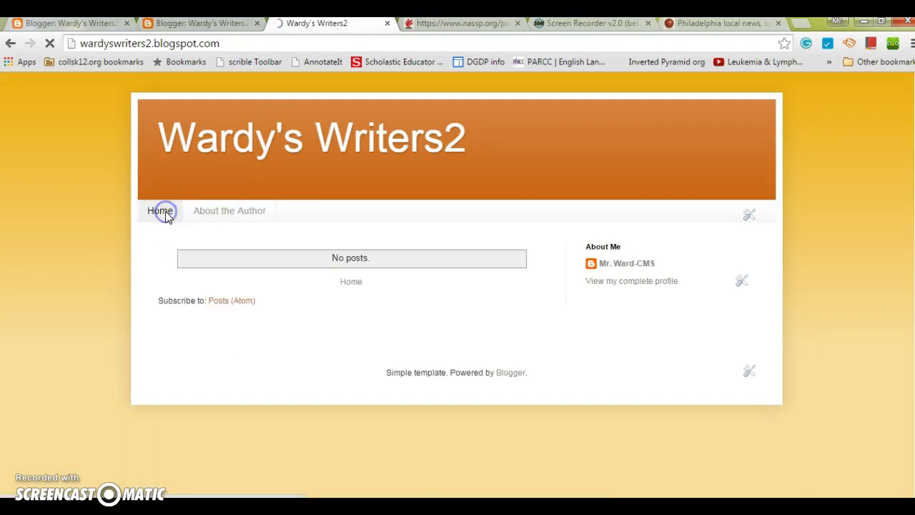
left_click(229, 209)
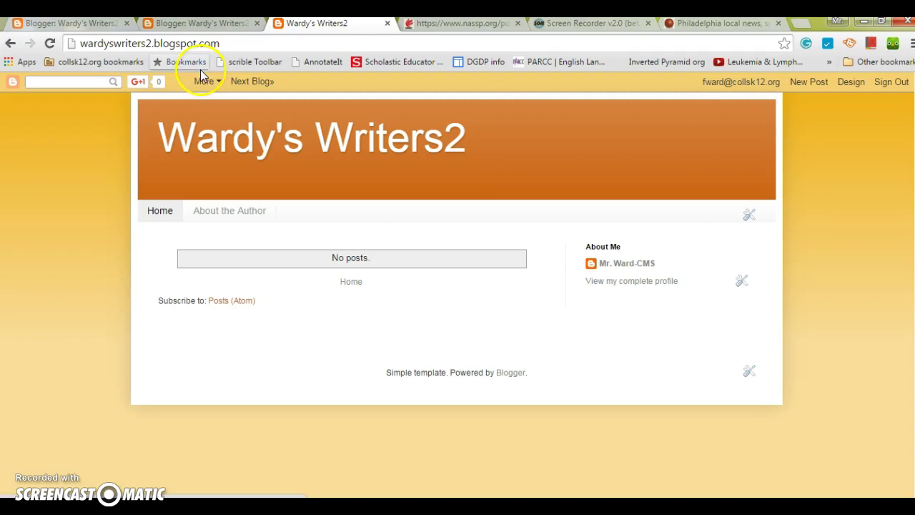
left_click(9, 44)
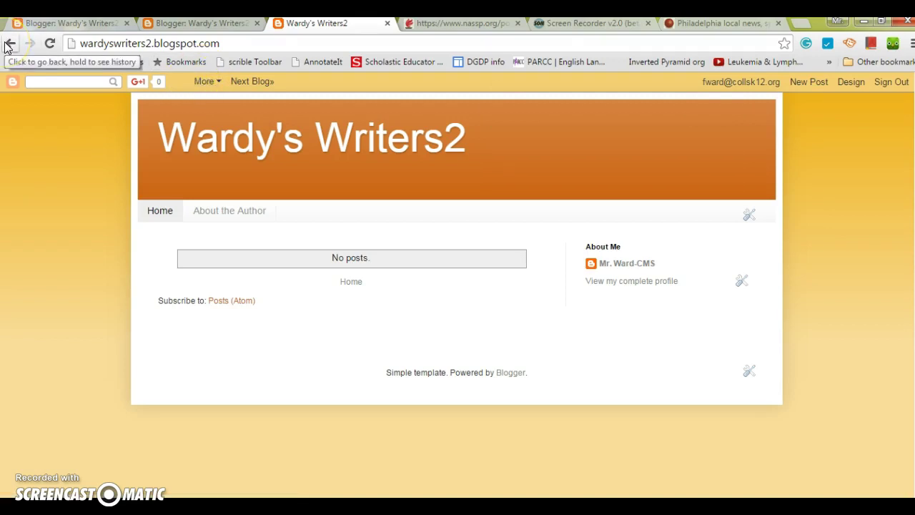
- Start a new post in the Wardy's Writers2 blog from the dashboard's Posts list
left_click(13, 85)
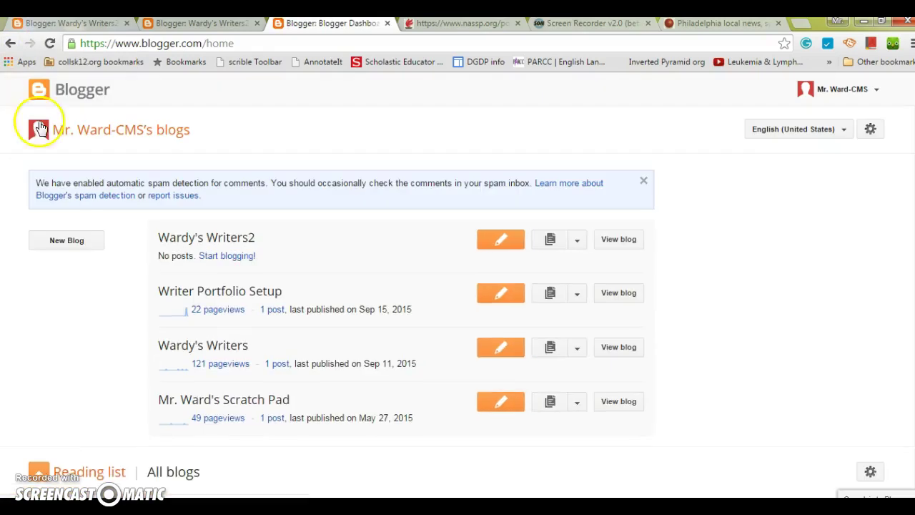
left_click(176, 237)
left_click(62, 223)
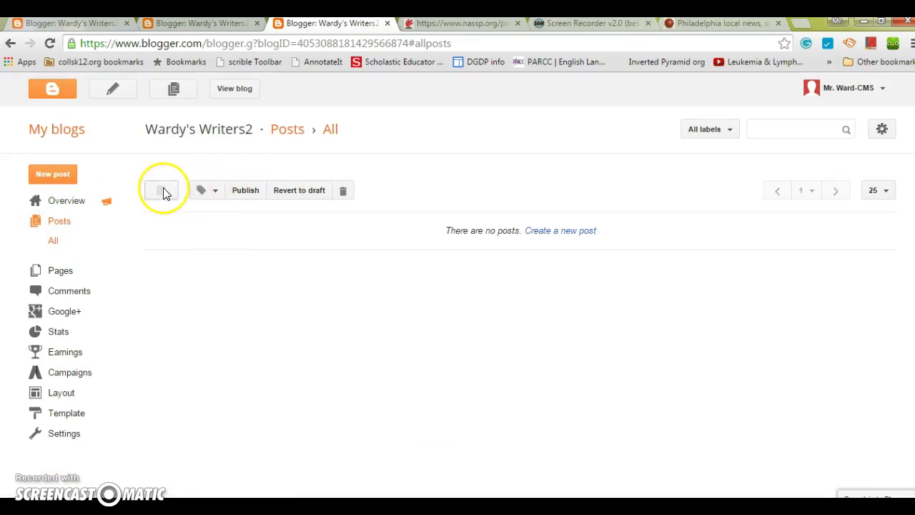
left_click(53, 174)
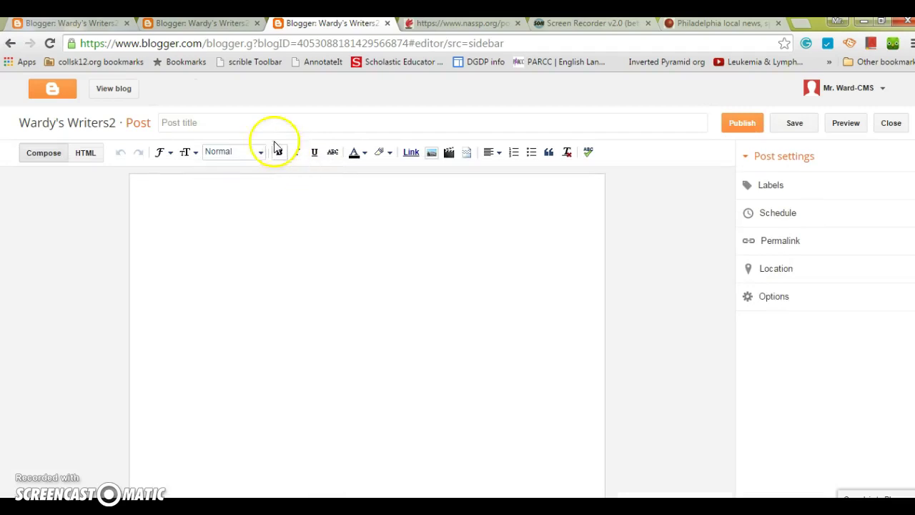
- Title the post 'Coming Soon...', write the welcome text about amazing students' pieces, and publish it
left_click(258, 124)
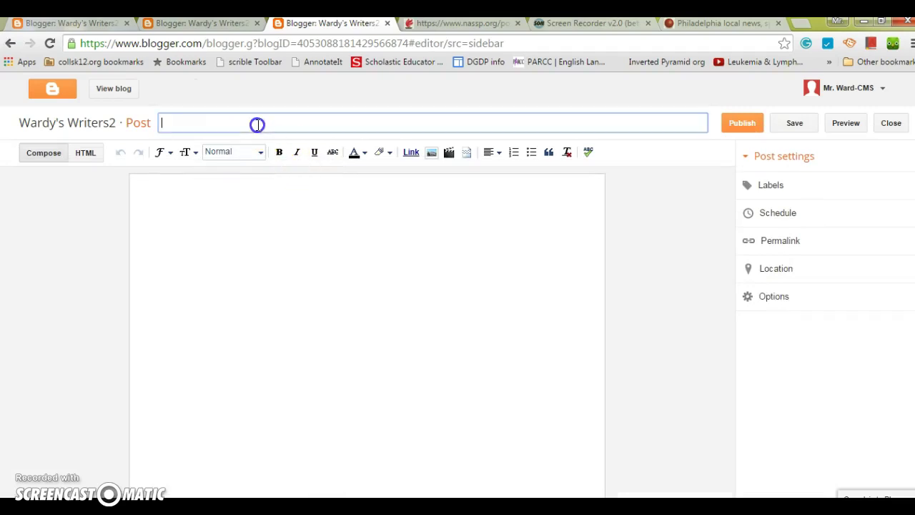
type("Coming So")
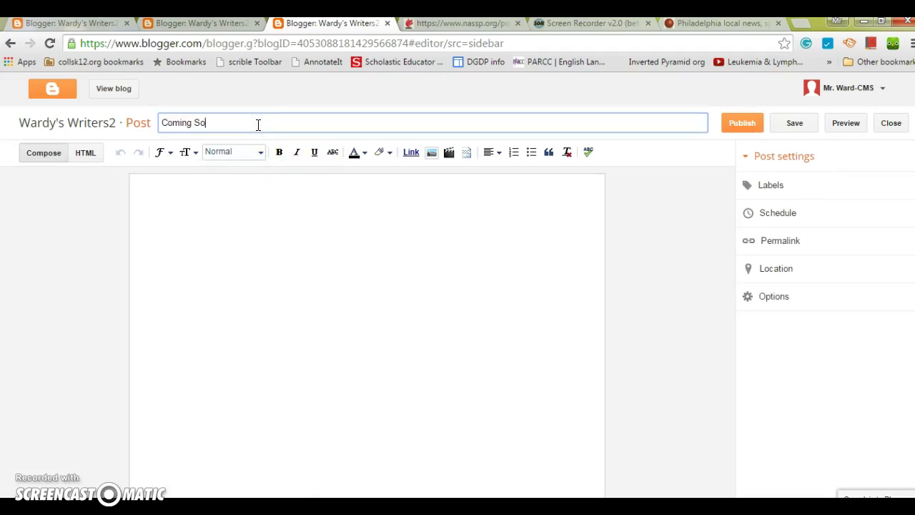
left_click(249, 221)
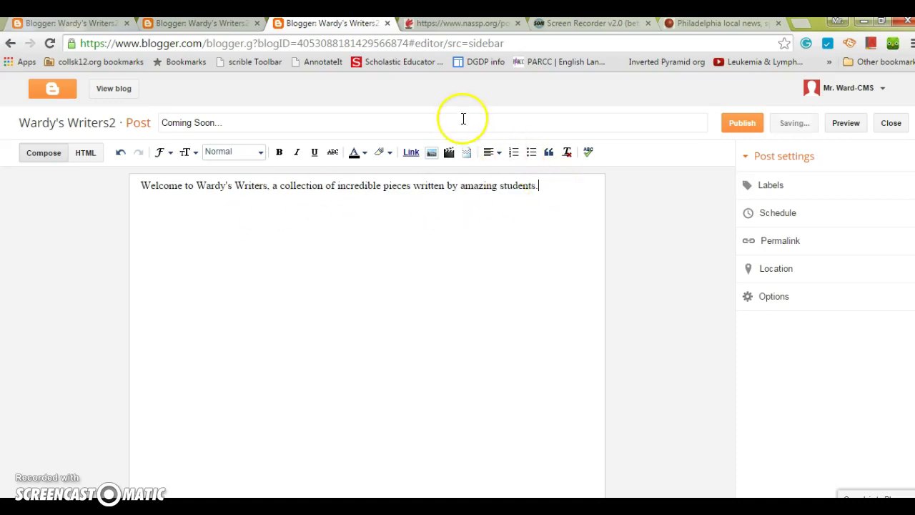
left_click(462, 120)
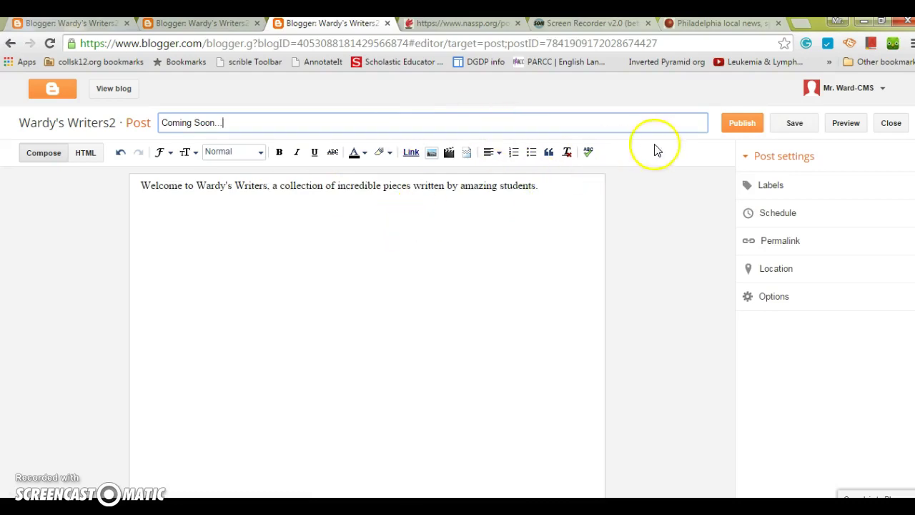
left_click(737, 125)
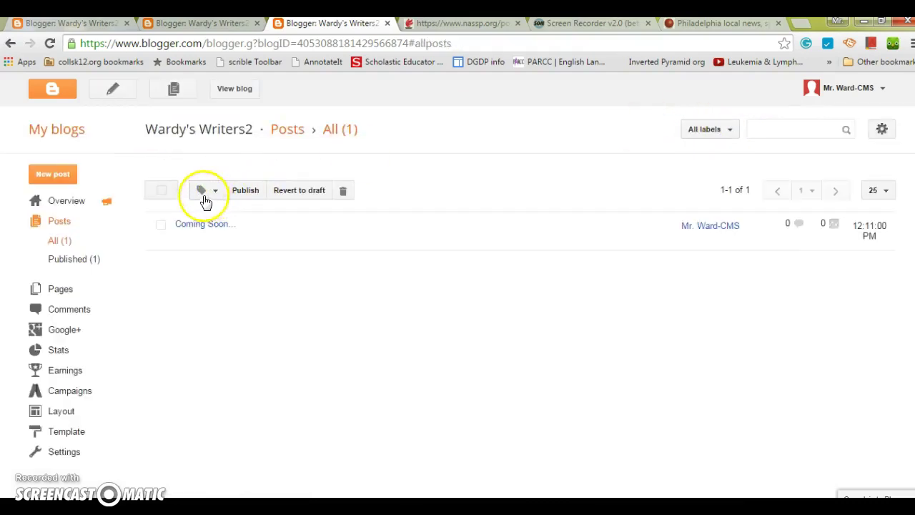
- View the live Wardy's Writers2 home page showing the 'Coming Soon...' post
mouse_move(203, 229)
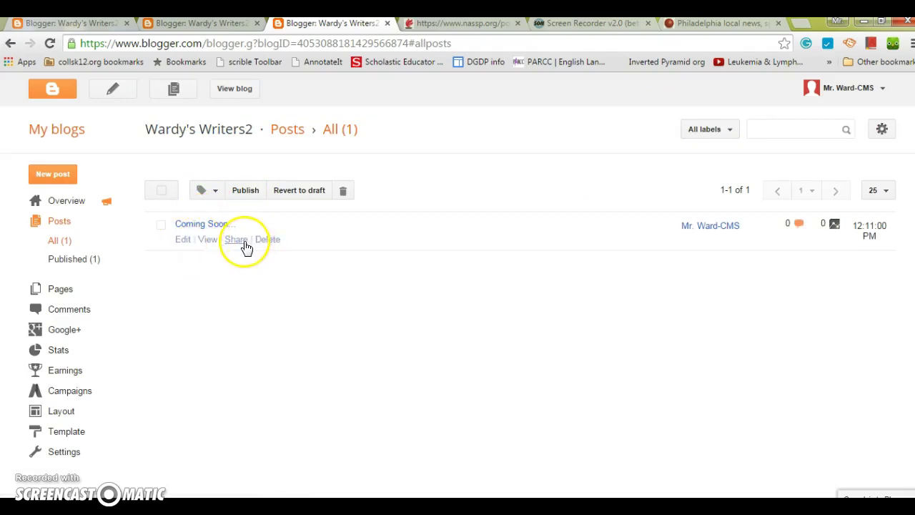
left_click(231, 93)
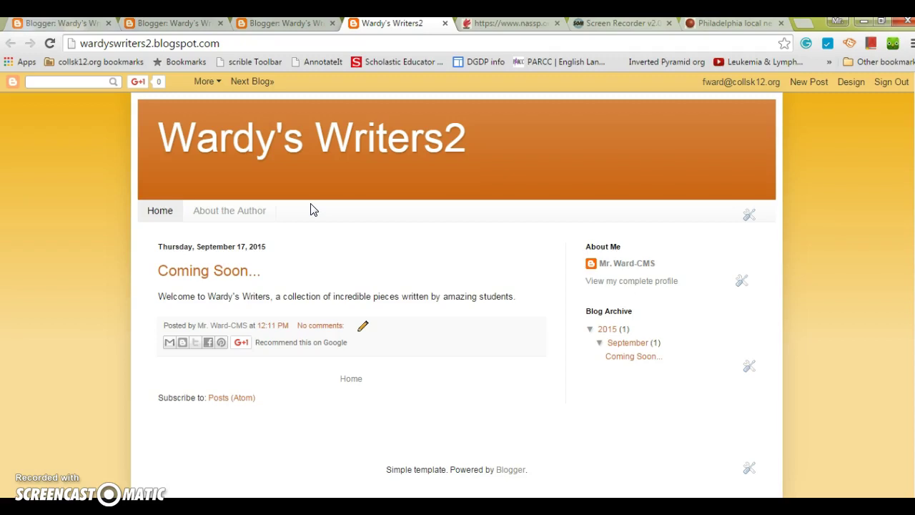
scroll(457, 286, "down", 1)
scroll(457, 286, "up", 1)
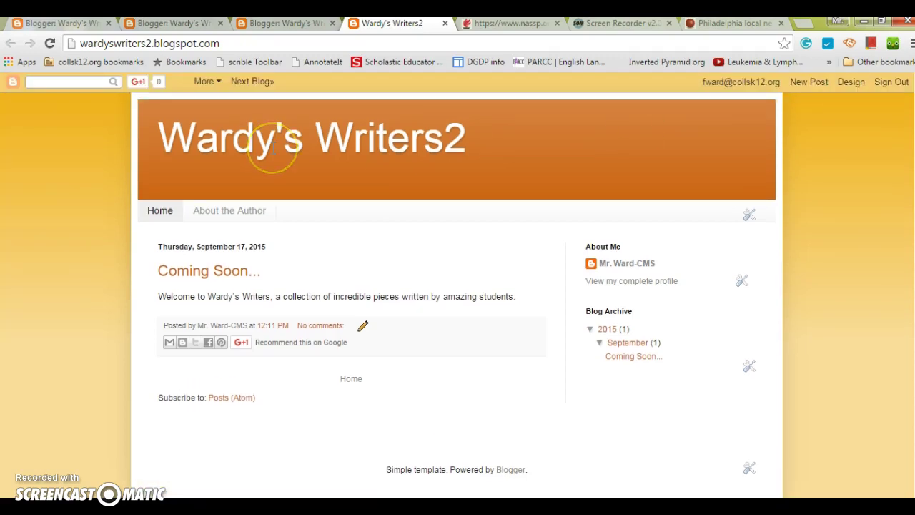